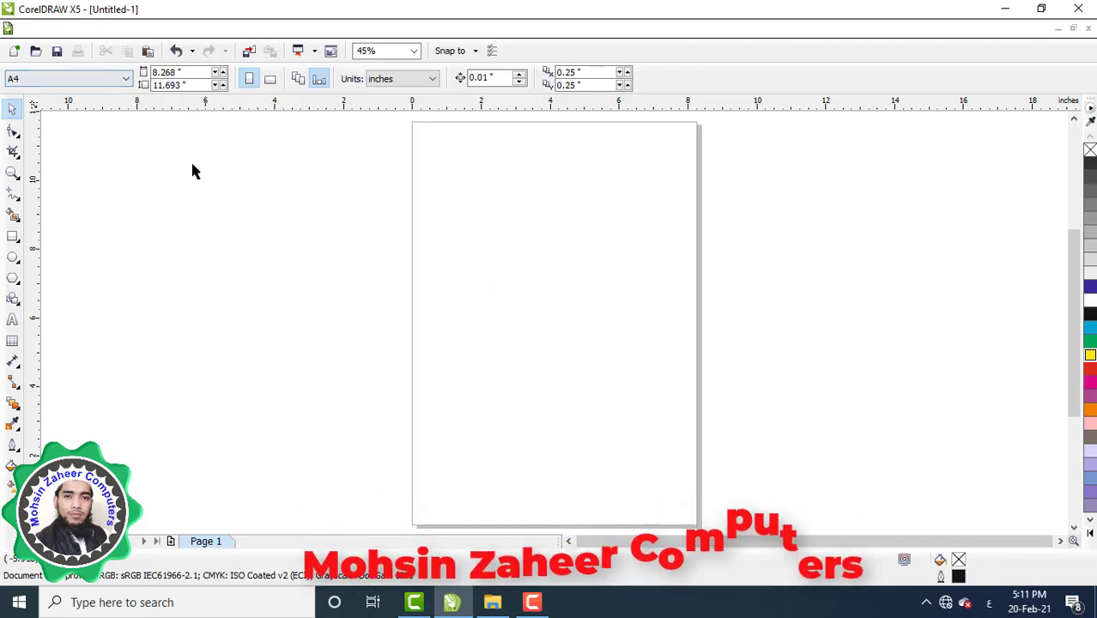
- Set the page size to A4
{"action": "left_click", "coordinate": [127, 84]}
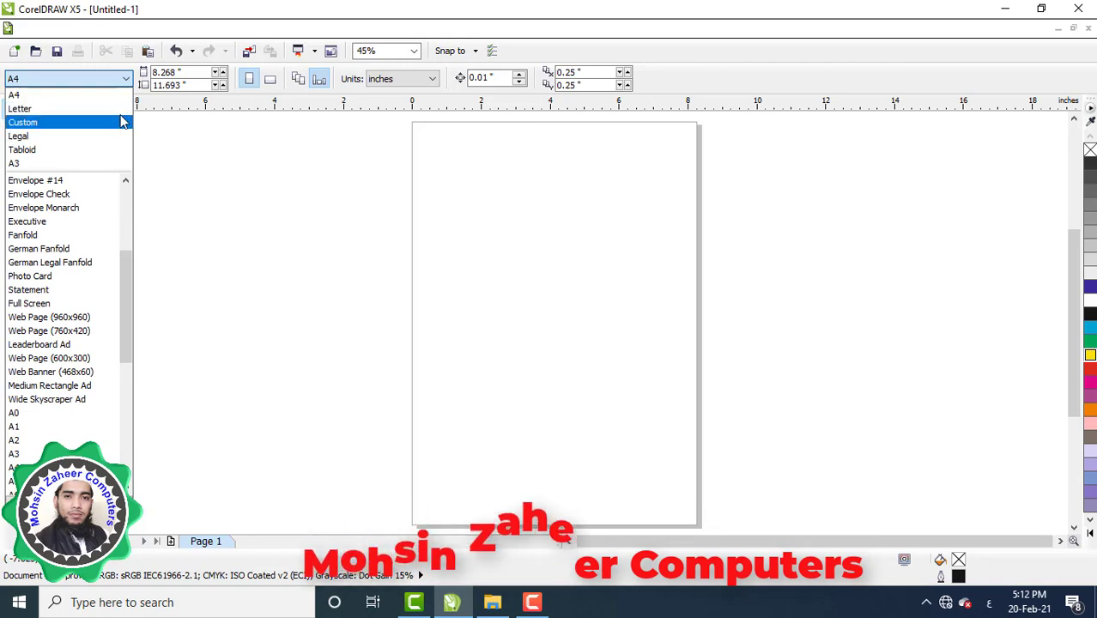
{"action": "left_click", "coordinate": [123, 96]}
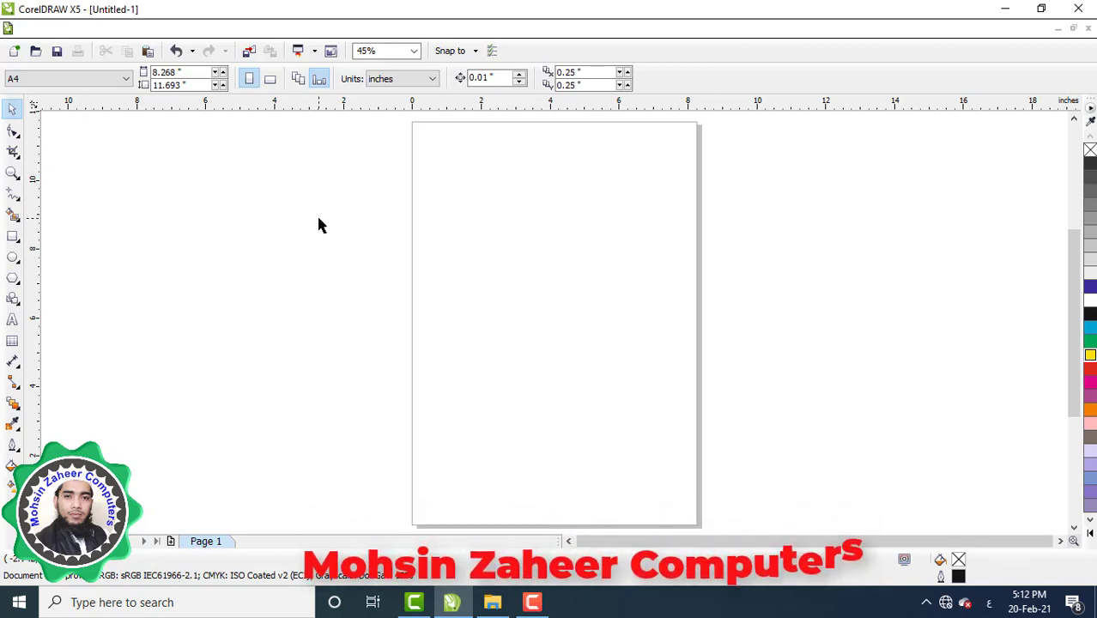
- Create a page-sized rectangle, try moving it partly off the page, and delete it
{"action": "double_click", "coordinate": [12, 240]}
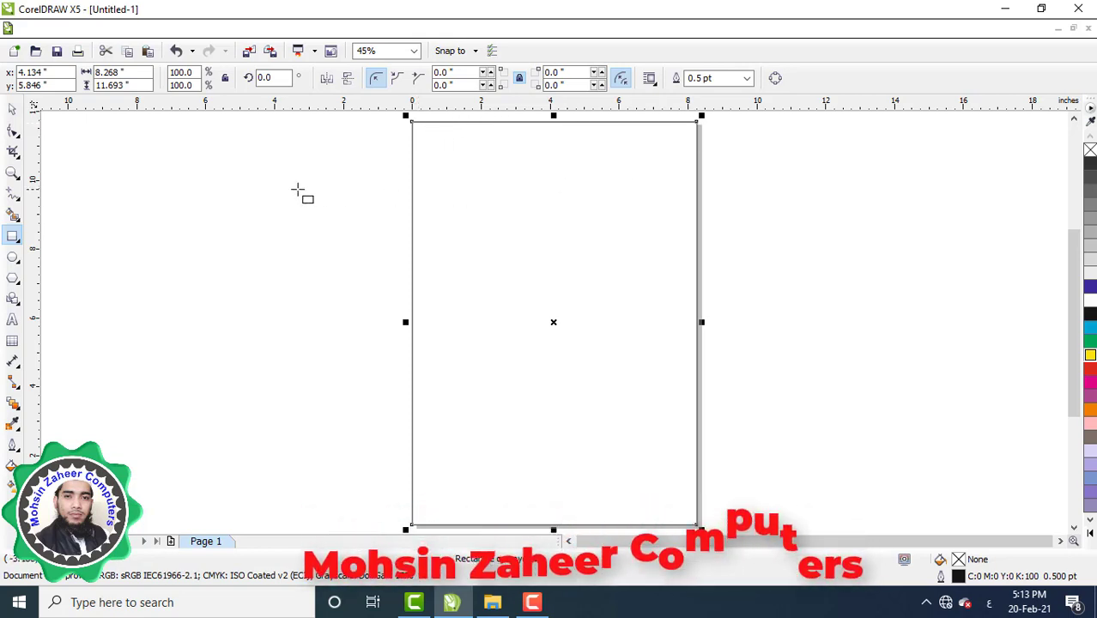
{"action": "left_click", "coordinate": [10, 112]}
{"action": "left_click", "coordinate": [169, 174]}
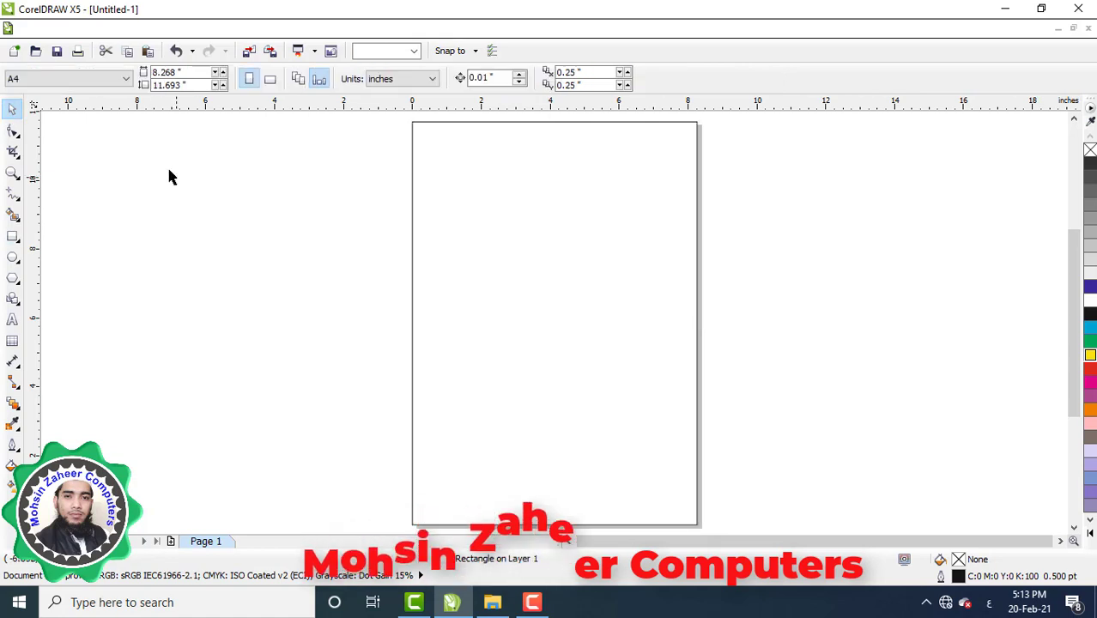
{"action": "left_click", "coordinate": [522, 256]}
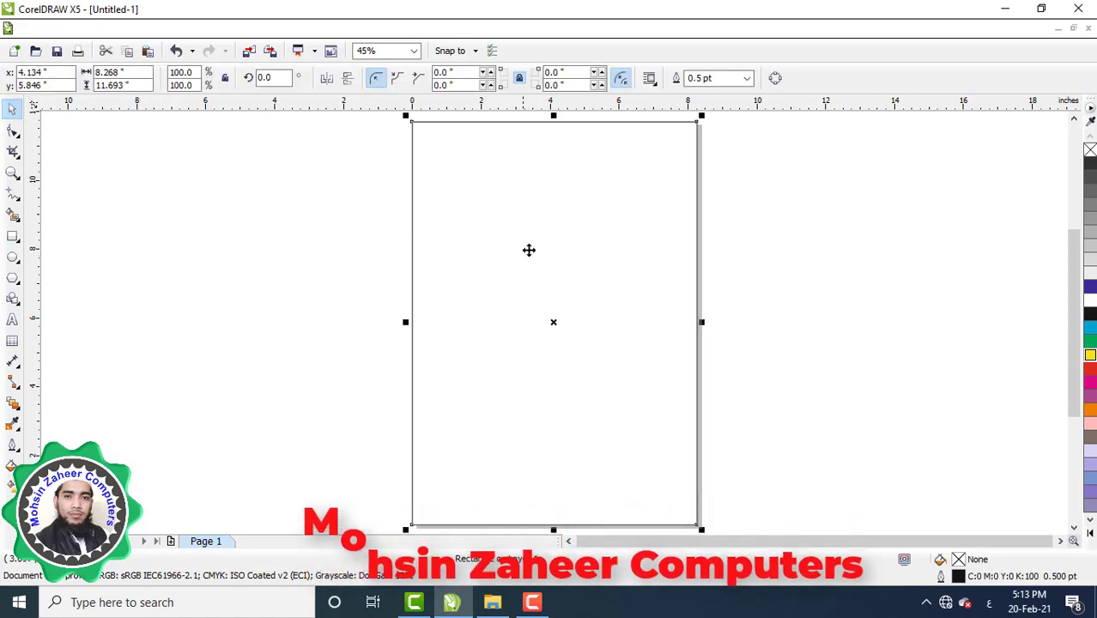
{"action": "left_click_drag", "start_coordinate": [558, 321], "coordinate": [492, 335]}
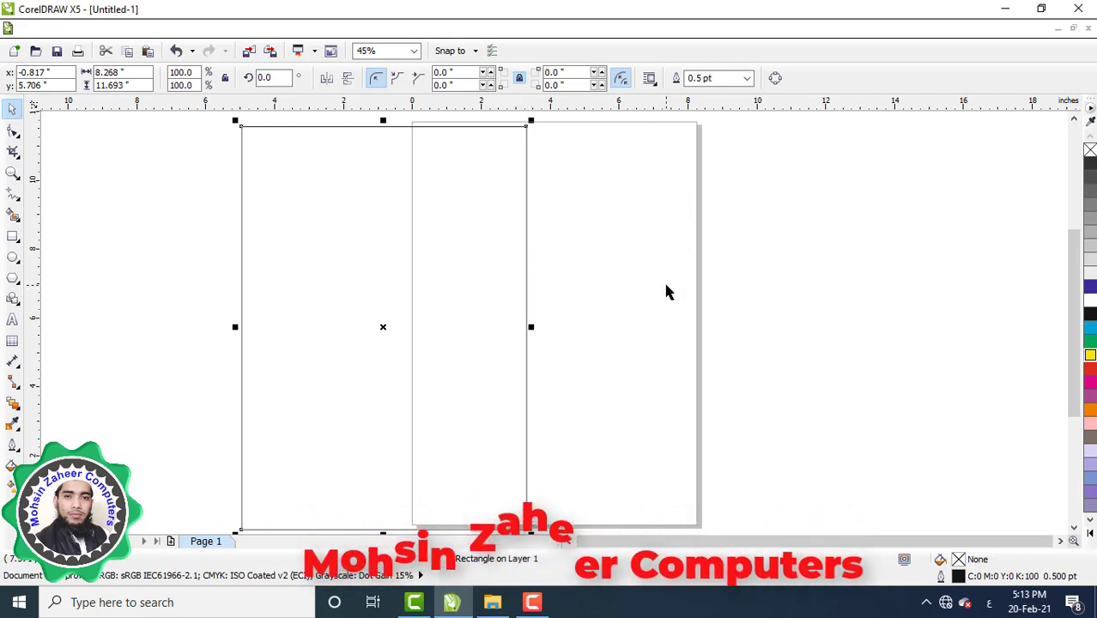
{"action": "key", "text": "Delete"}
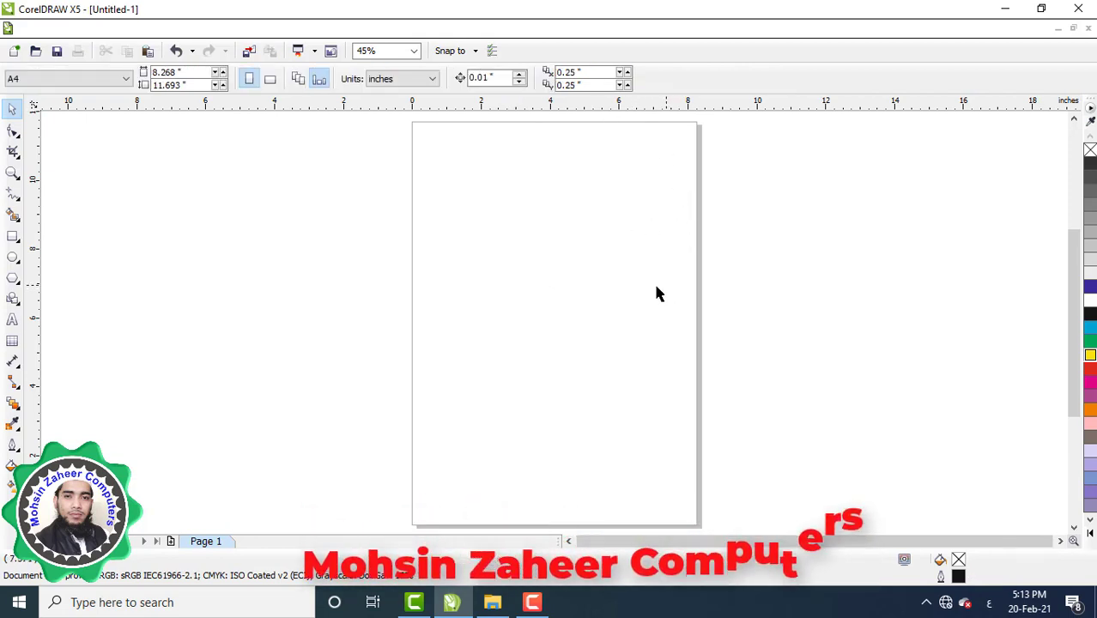
- Create a rectangle matching the page size and fill it with green (C100 M0 Y100 K0)
{"action": "double_click", "coordinate": [13, 238]}
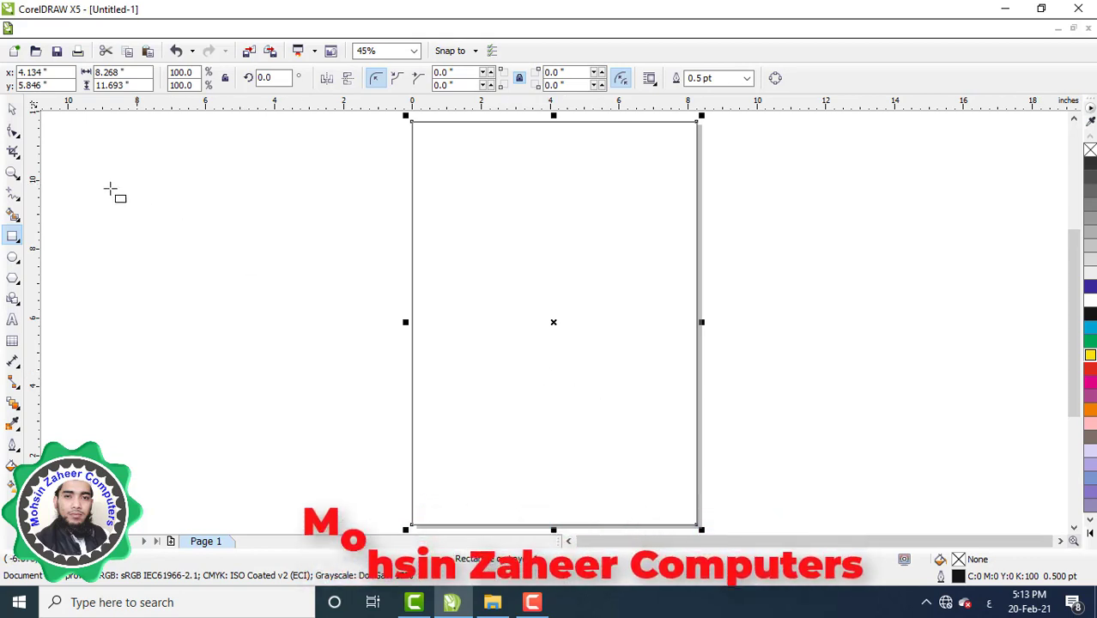
{"action": "left_click", "coordinate": [12, 111]}
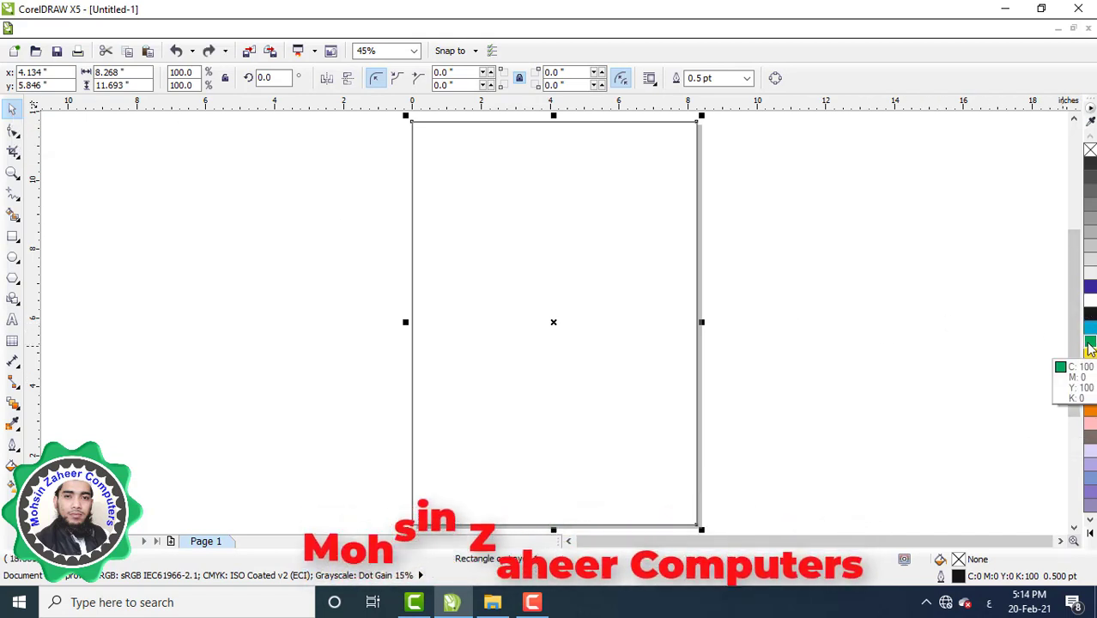
{"action": "left_click", "coordinate": [1090, 345]}
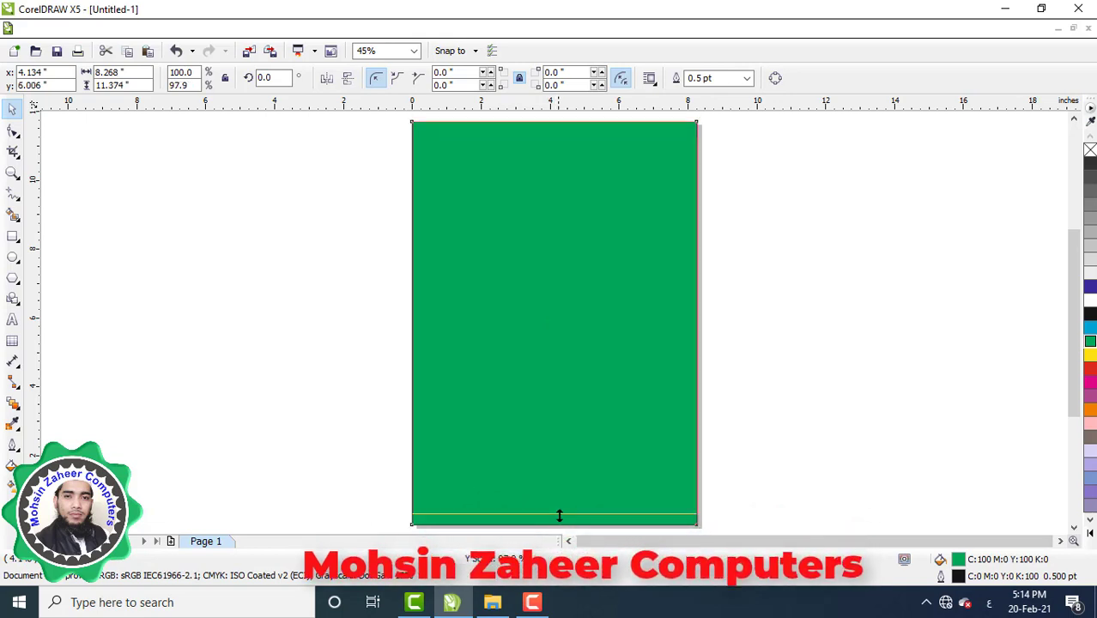
- Make a vertically shortened copy of the green rectangle, about 2.06 in tall, anchored to the page's top edge
{"action": "left_click_drag", "start_coordinate": [560, 515], "coordinate": [559, 461]}
{"action": "left_click_drag", "start_coordinate": [557, 412], "coordinate": [554, 321]}
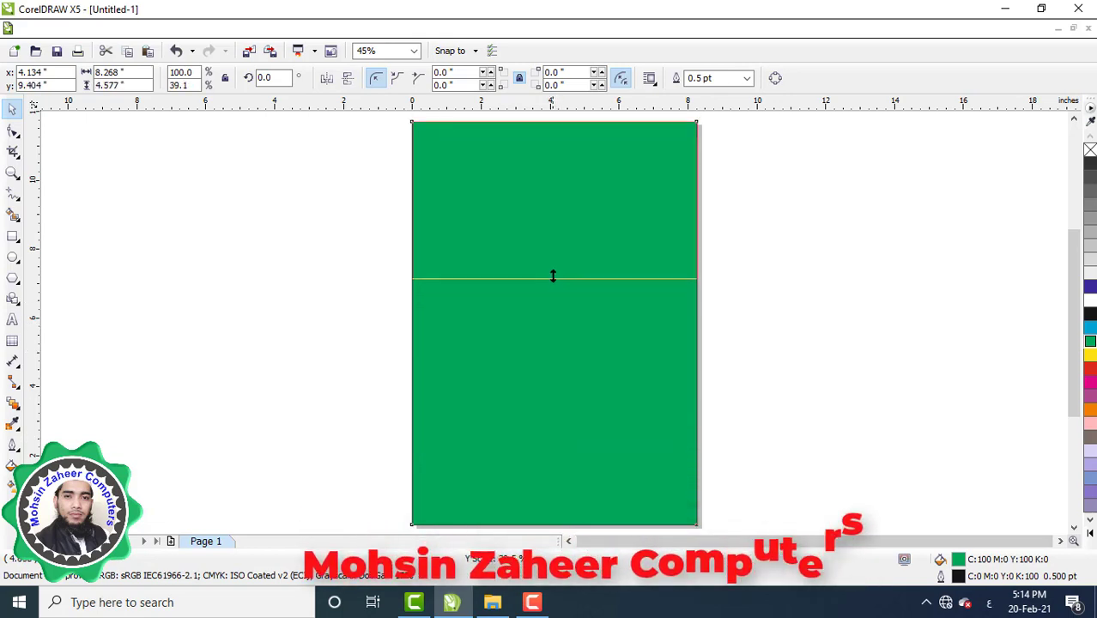
{"action": "left_click_drag", "start_coordinate": [557, 234], "coordinate": [561, 212]}
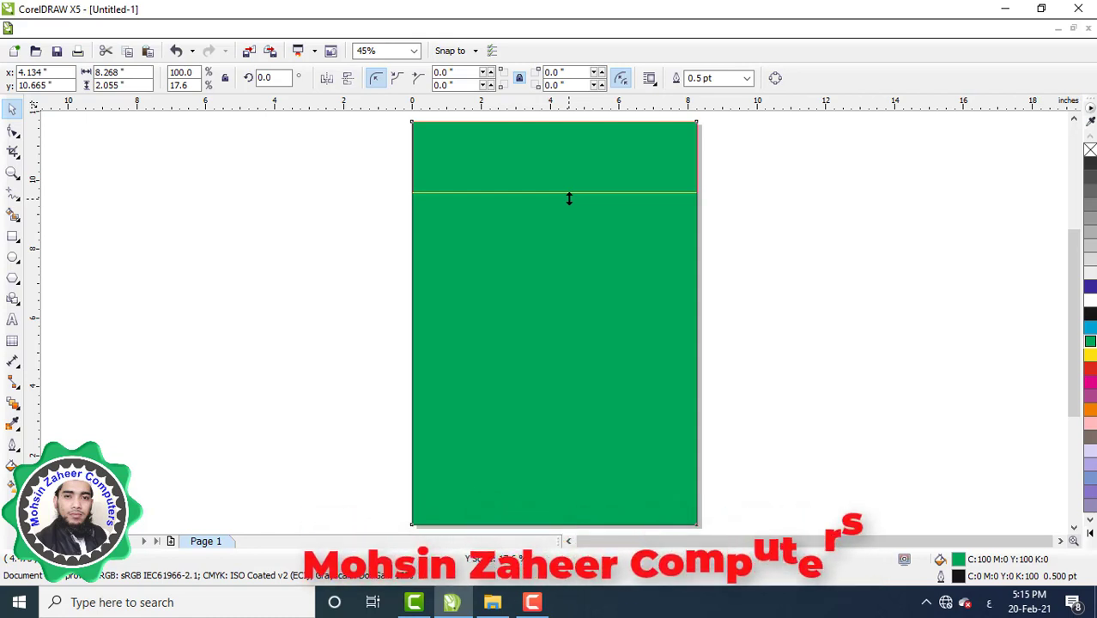
{"action": "left_click_drag", "start_coordinate": [568, 199], "coordinate": [566, 194]}
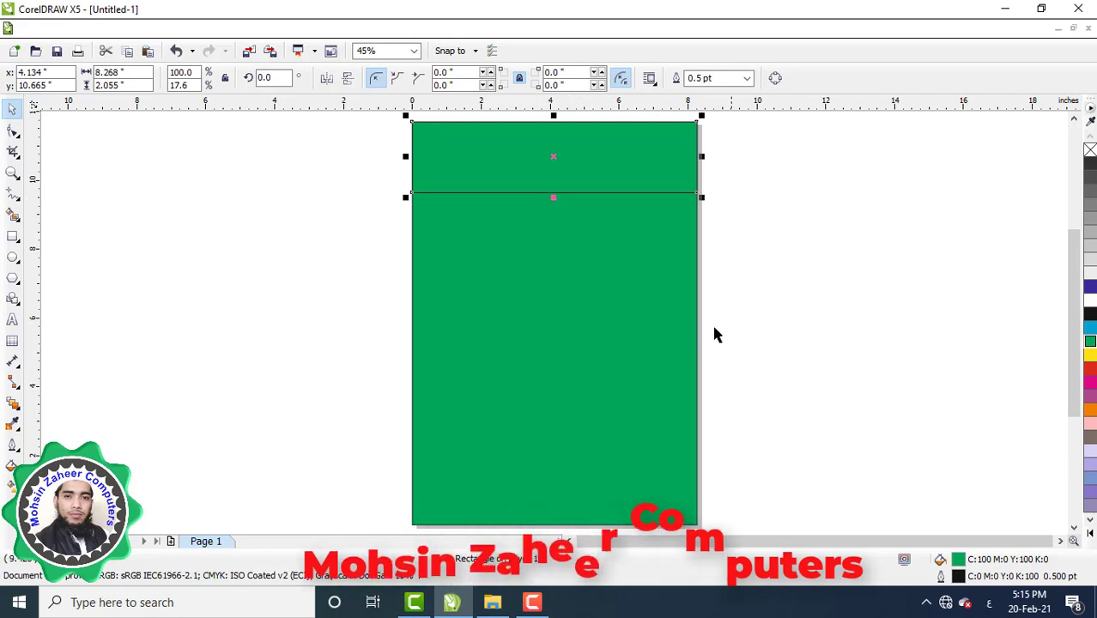
- Try moving the large rectangle and the top strip apart to show they are separate objects, and undo both moves
{"action": "left_click", "coordinate": [598, 333]}
{"action": "left_click_drag", "start_coordinate": [556, 320], "coordinate": [795, 291]}
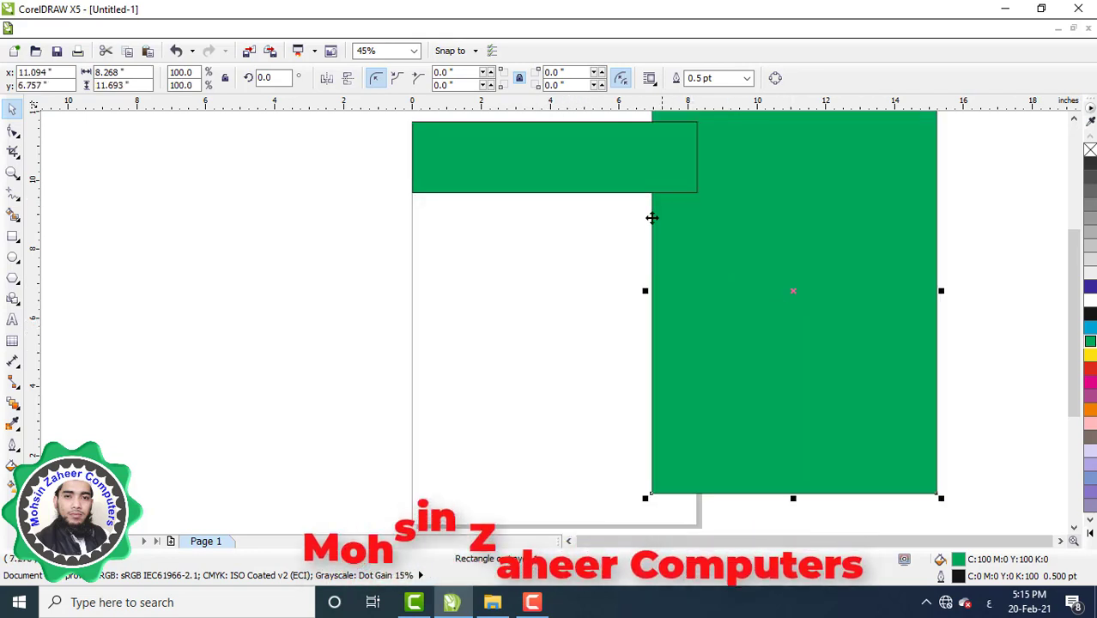
{"action": "left_click_drag", "start_coordinate": [610, 179], "coordinate": [568, 169]}
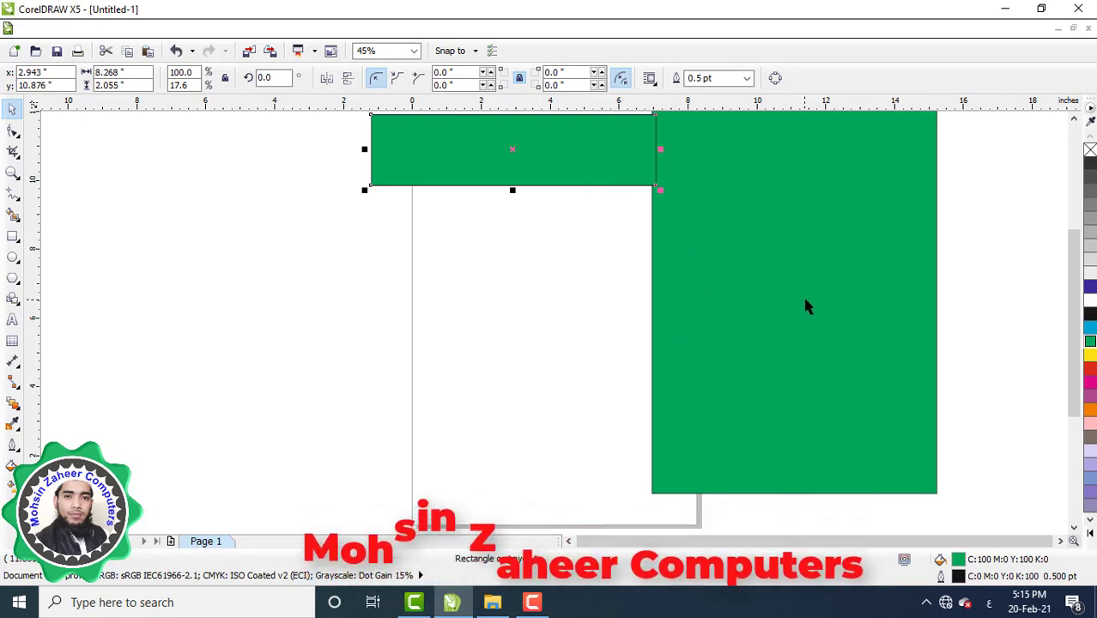
{"action": "key", "text": "ctrl+z"}
{"action": "key", "text": "ctrl+z"}
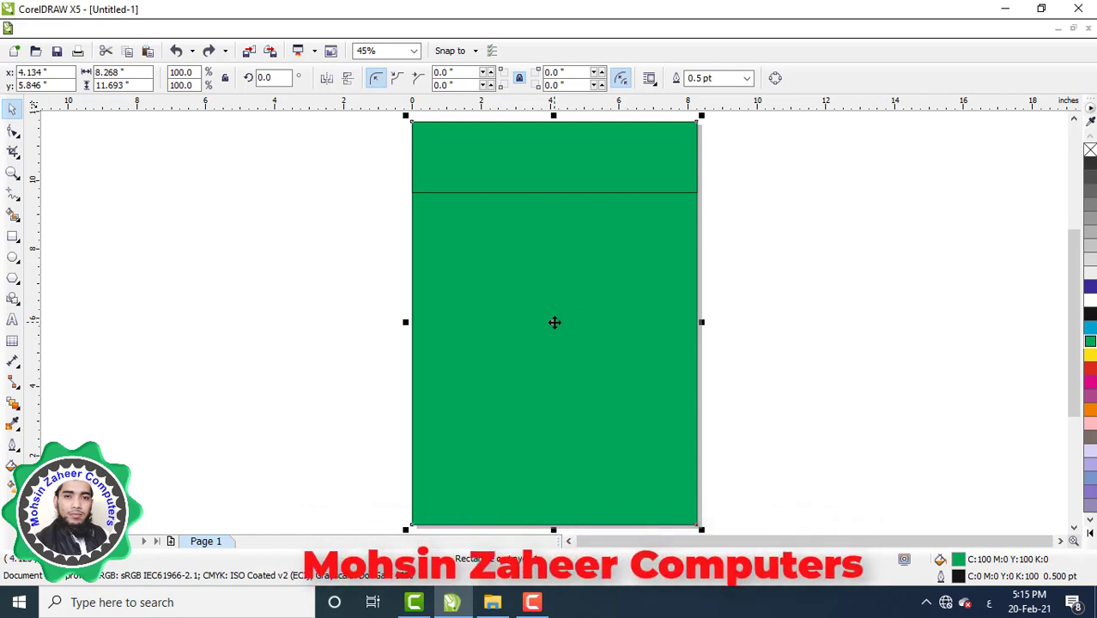
- Move the large green rectangle off the page and centre it back on the page
{"action": "left_click_drag", "start_coordinate": [555, 322], "coordinate": [225, 290]}
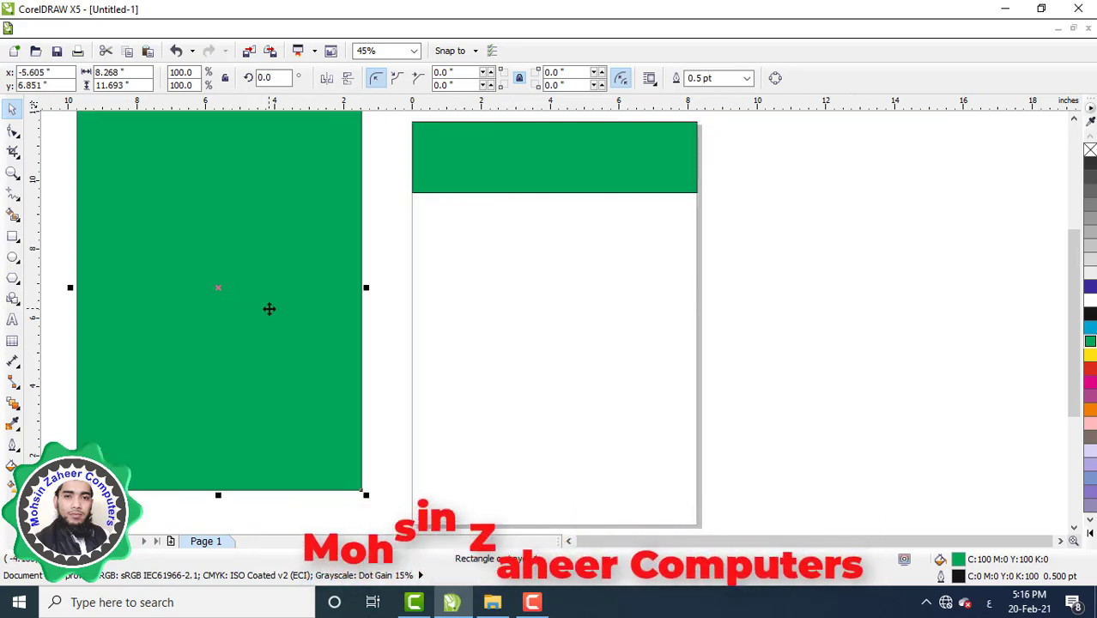
{"action": "key", "text": "p"}
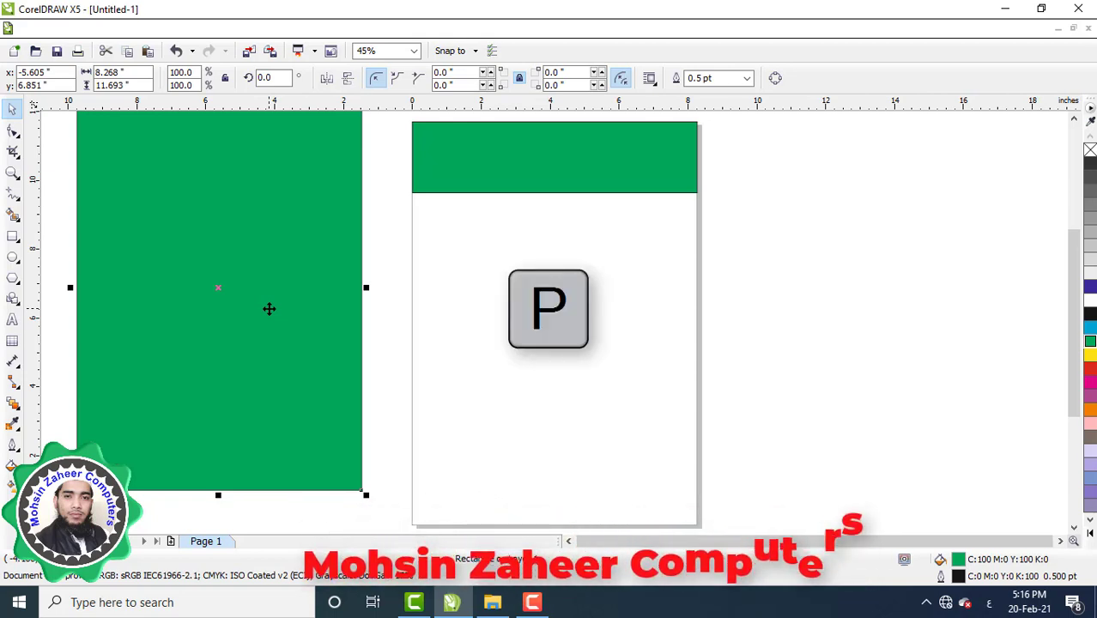
{"action": "key", "text": "p"}
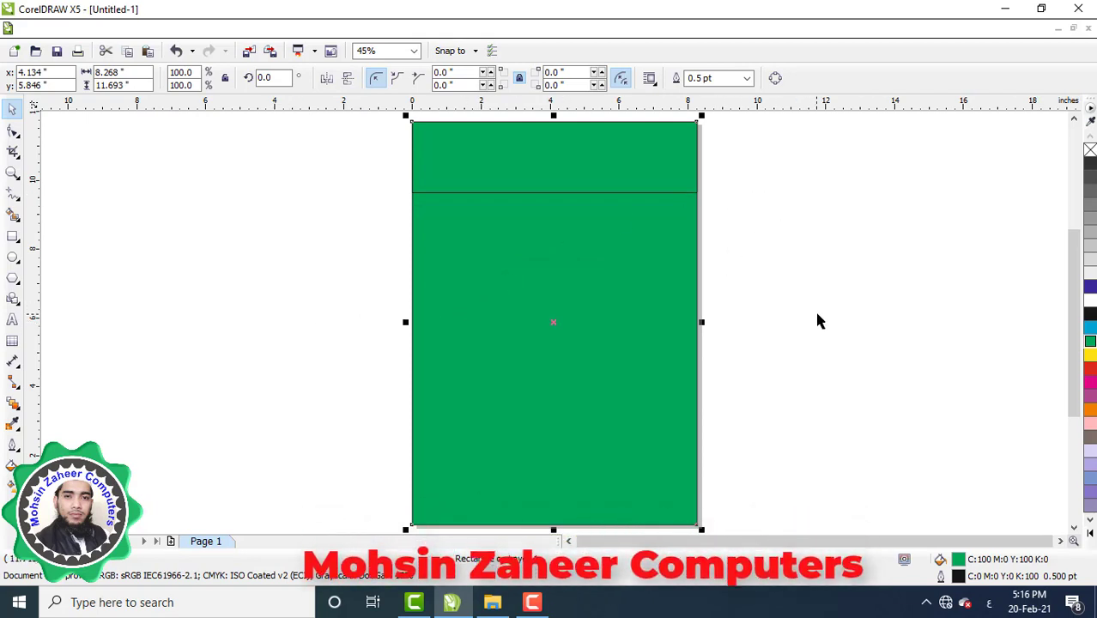
- Fill the strip along the page's top edge with white
{"action": "left_click", "coordinate": [829, 291]}
{"action": "left_click", "coordinate": [559, 190]}
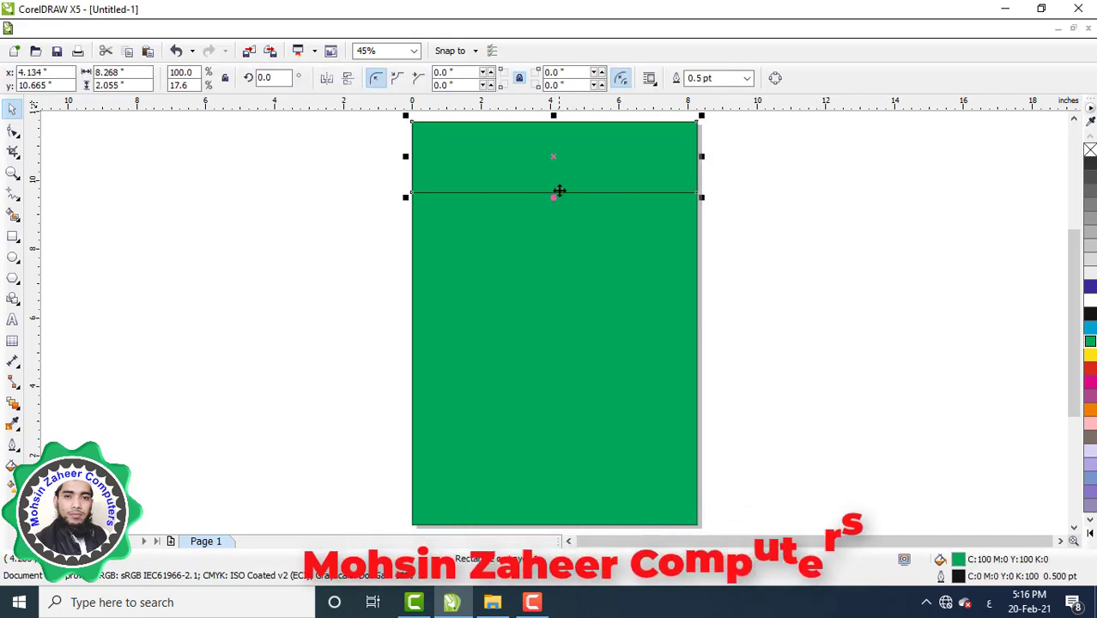
{"action": "left_click", "coordinate": [732, 164]}
{"action": "left_click", "coordinate": [555, 191]}
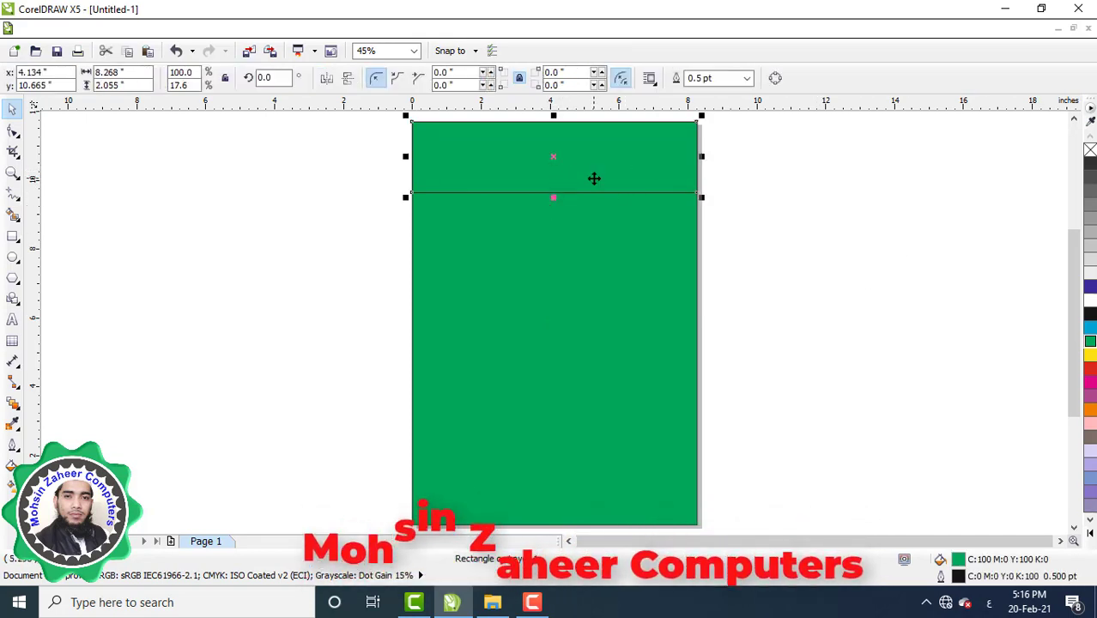
{"action": "left_click", "coordinate": [1090, 302]}
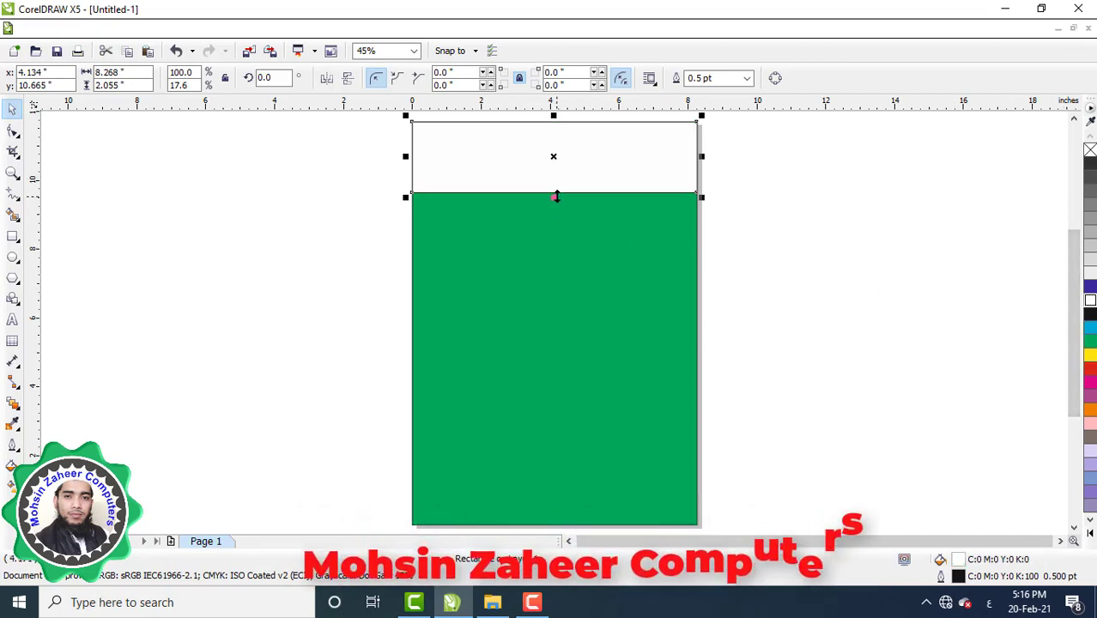
- Make a shortened copy of the white strip, about 1.87 in tall from the page's top edge, and fill it red (C0 M100 Y100 K0)
{"action": "left_click_drag", "start_coordinate": [555, 199], "coordinate": [559, 193]}
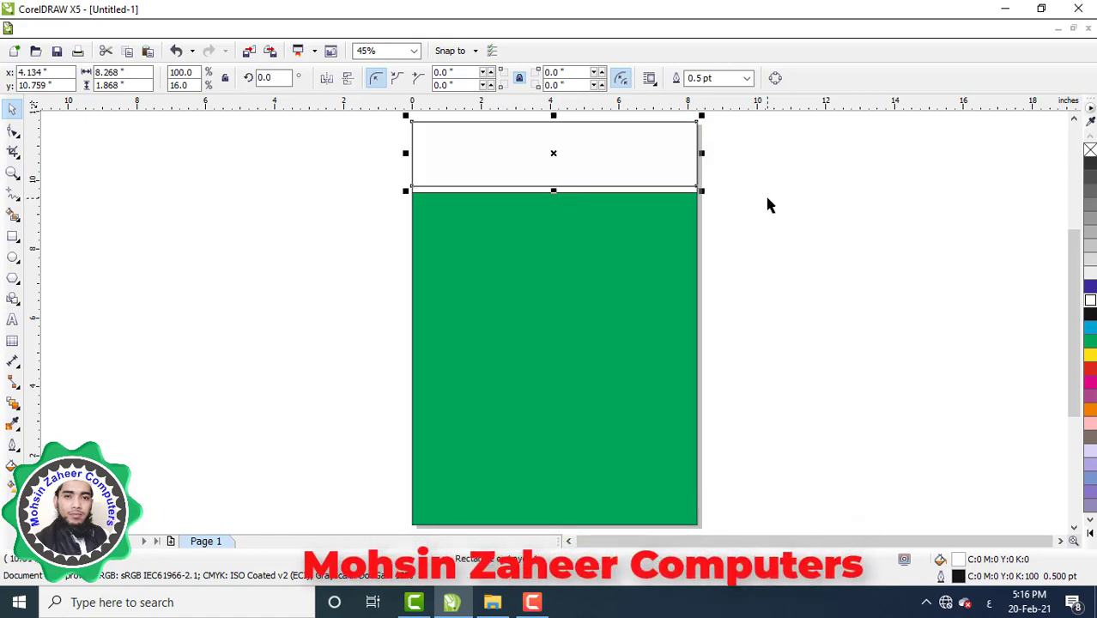
{"action": "left_click_drag", "start_coordinate": [553, 156], "coordinate": [612, 159]}
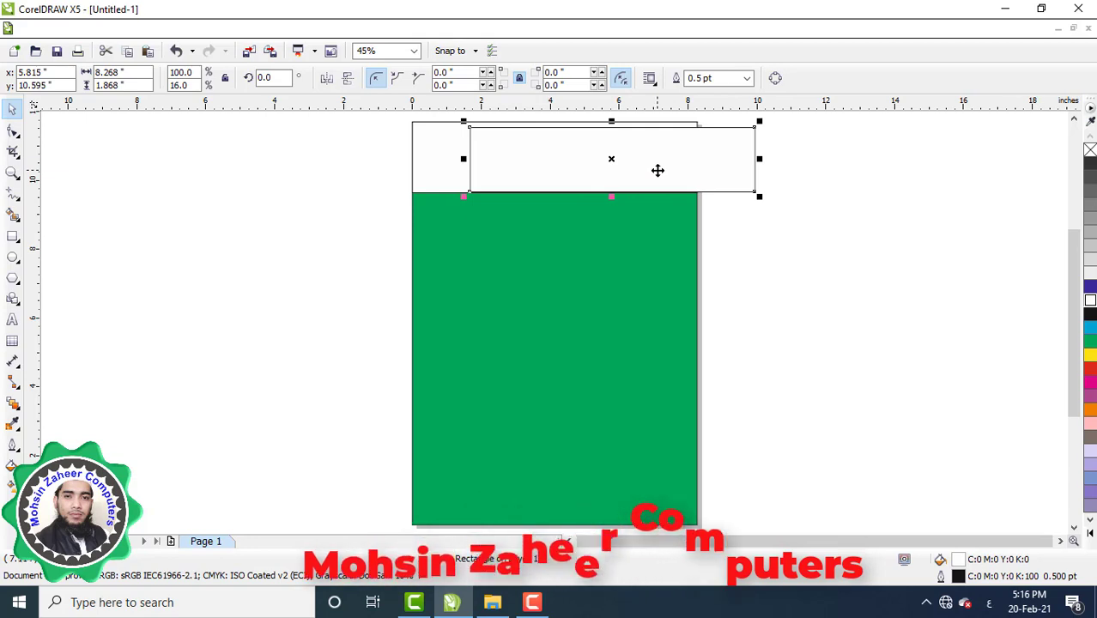
{"action": "key", "text": "ctrl+z"}
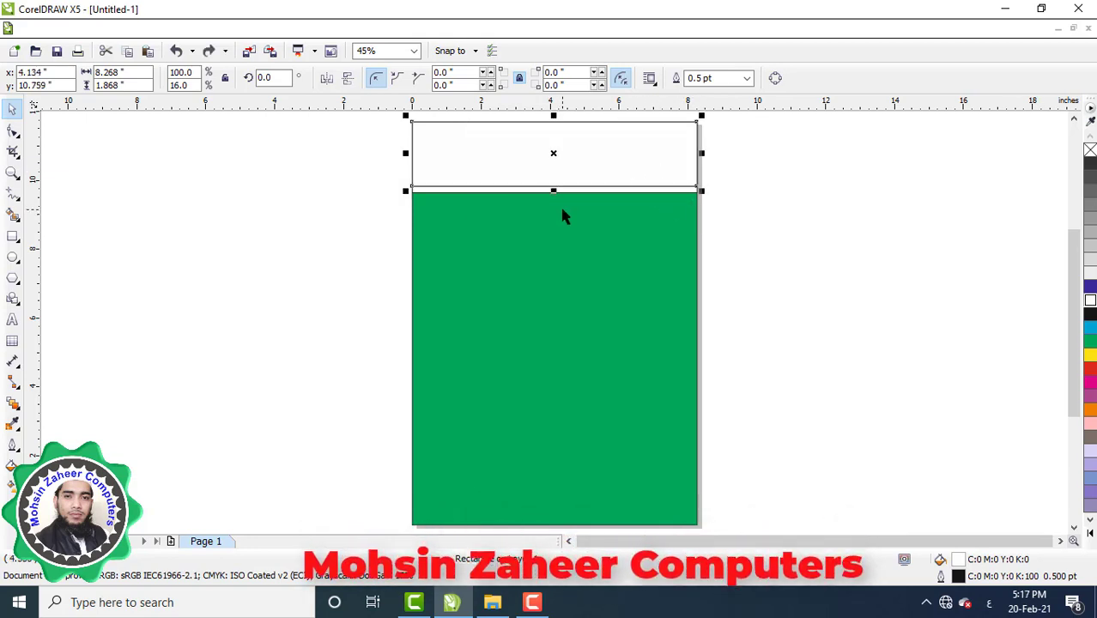
{"action": "left_click", "coordinate": [1091, 371]}
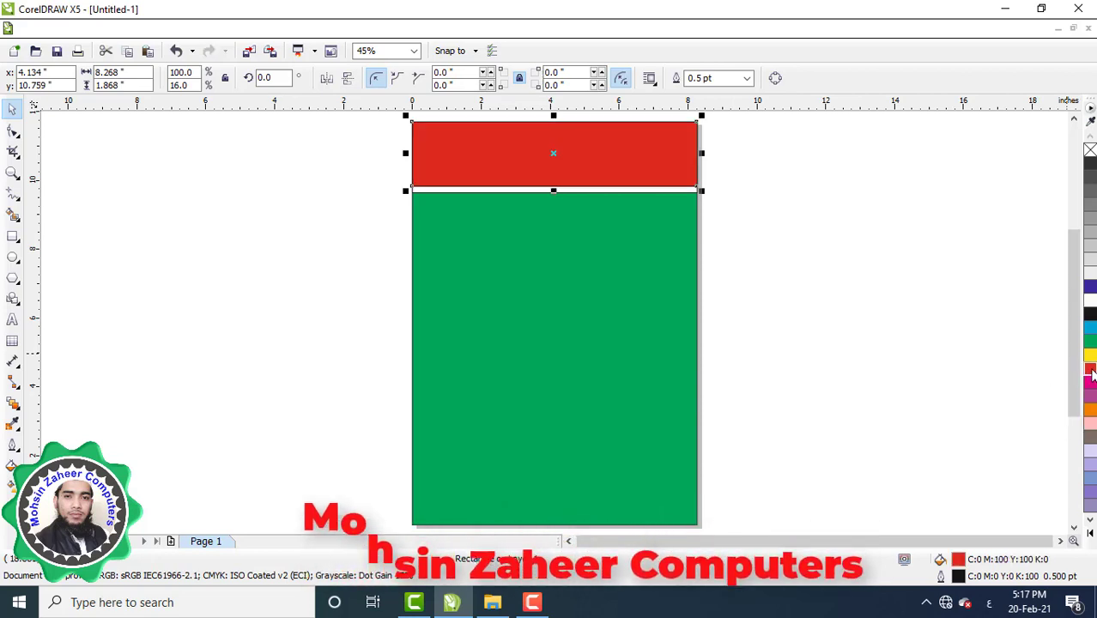
- Make a narrowed copy of the red strip, about 2.37 in wide at its left end, and fill it white
{"action": "left_click", "coordinate": [672, 158]}
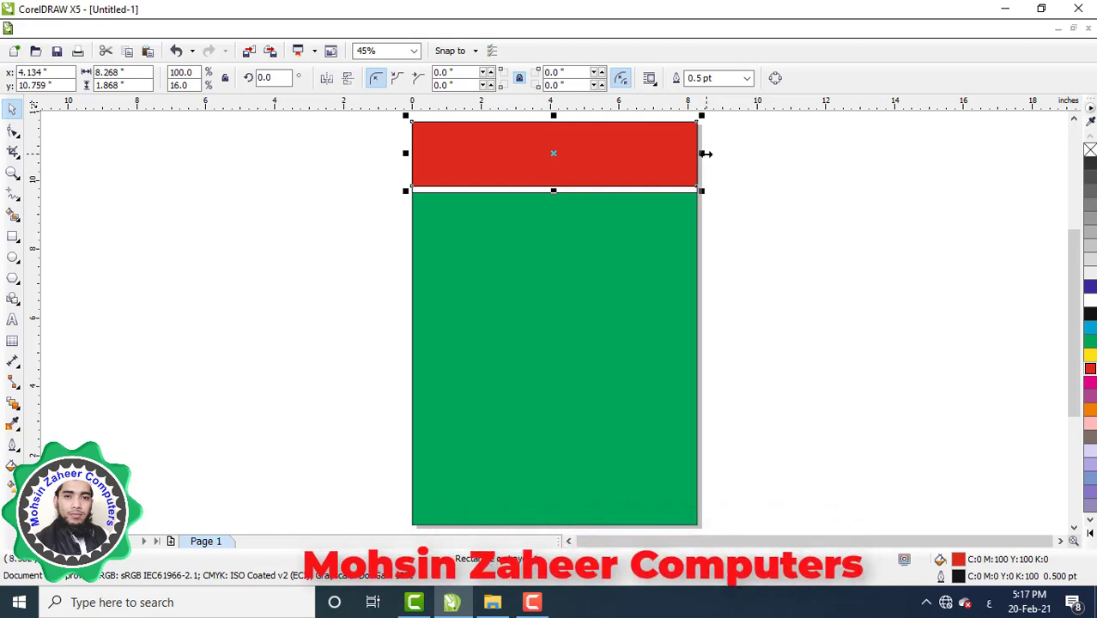
{"action": "left_click_drag", "start_coordinate": [704, 153], "coordinate": [503, 159]}
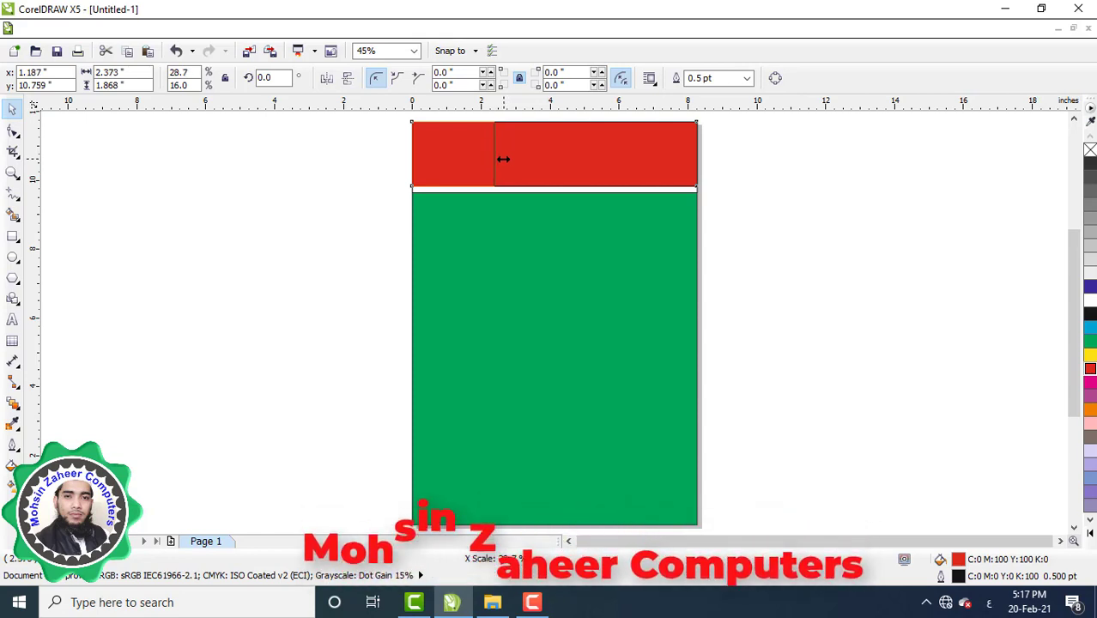
{"action": "left_click_drag", "start_coordinate": [503, 159], "coordinate": [503, 159]}
{"action": "left_click_drag", "start_coordinate": [473, 162], "coordinate": [371, 173]}
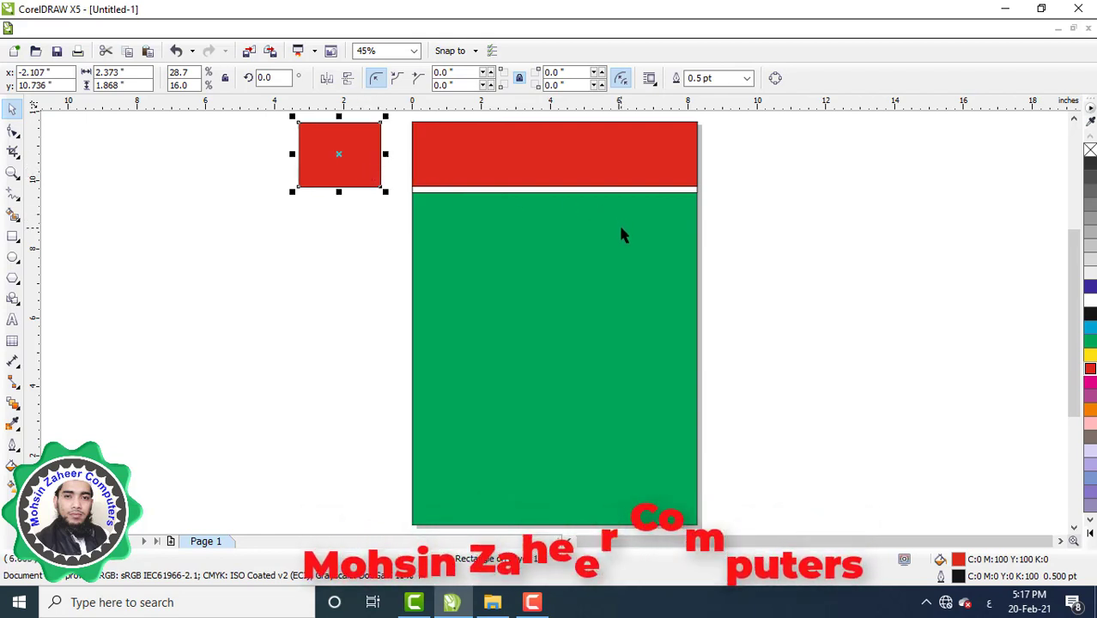
{"action": "key", "text": "ctrl+z"}
{"action": "key", "text": "ctrl+z"}
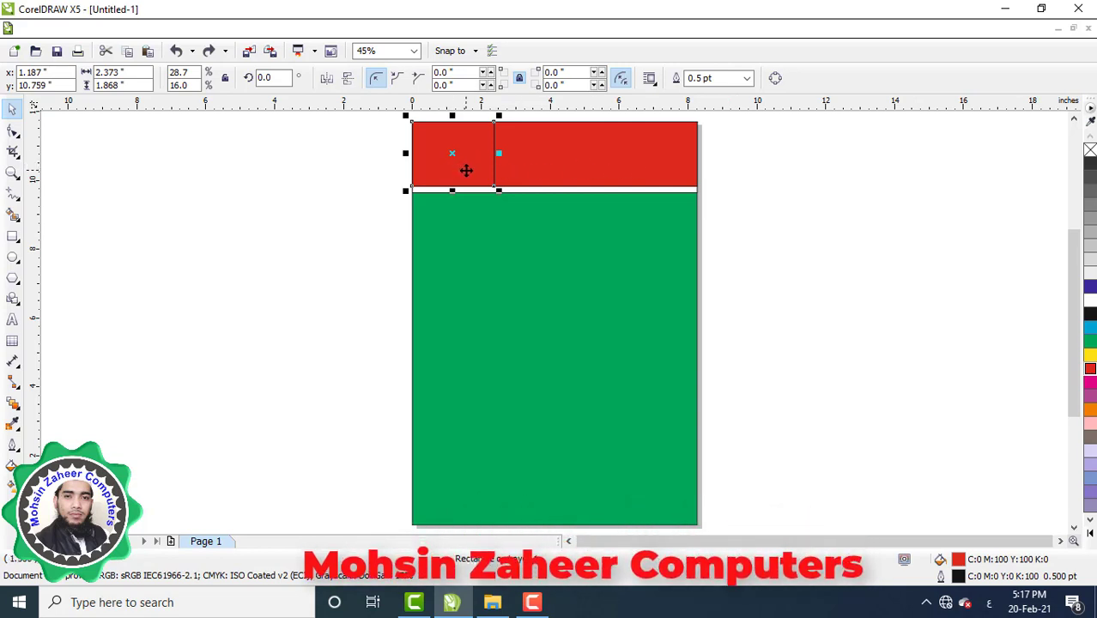
{"action": "left_click", "coordinate": [1090, 301]}
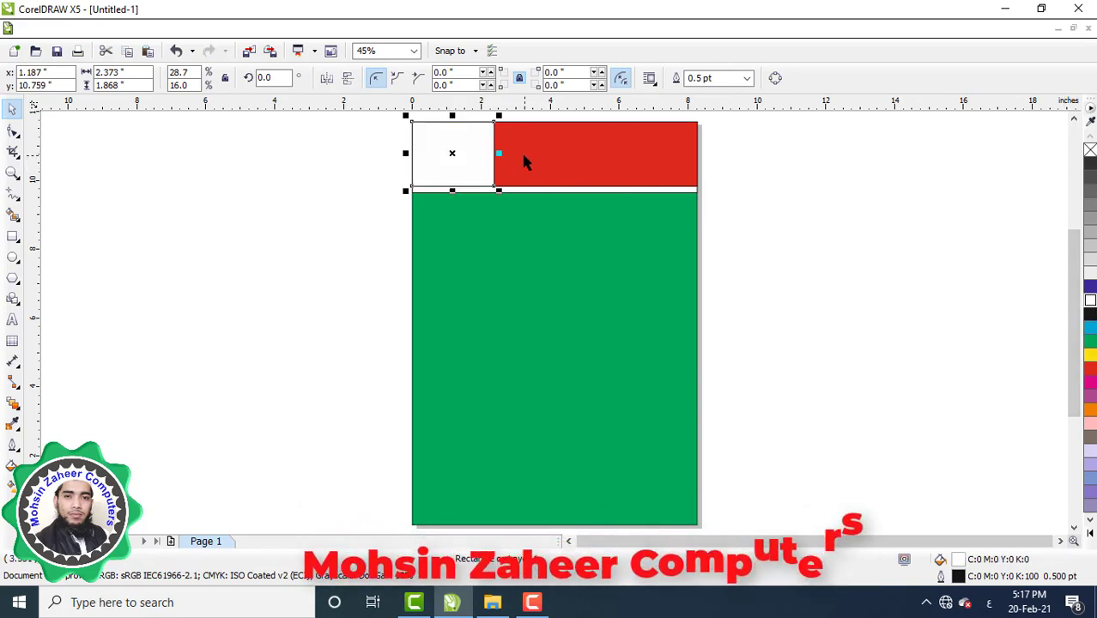
- Make a slightly narrower copy of the white block, about 2.19 in wide, and fill it blue (C100 M100 Y0 K0)
{"action": "left_click_drag", "start_coordinate": [496, 153], "coordinate": [491, 158]}
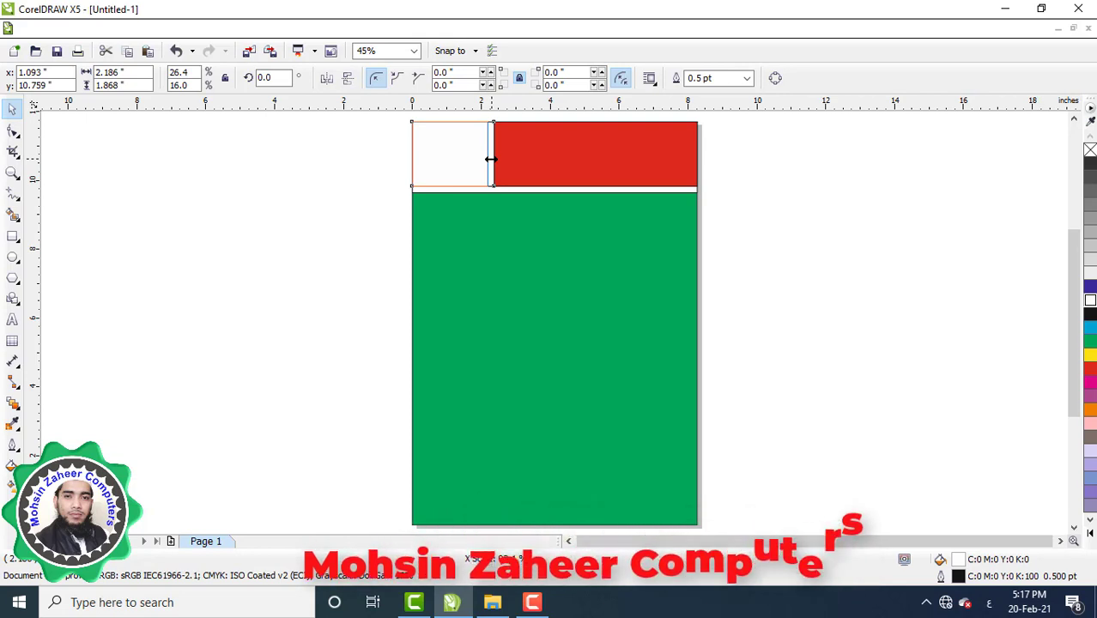
{"action": "left_click_drag", "start_coordinate": [491, 159], "coordinate": [490, 158]}
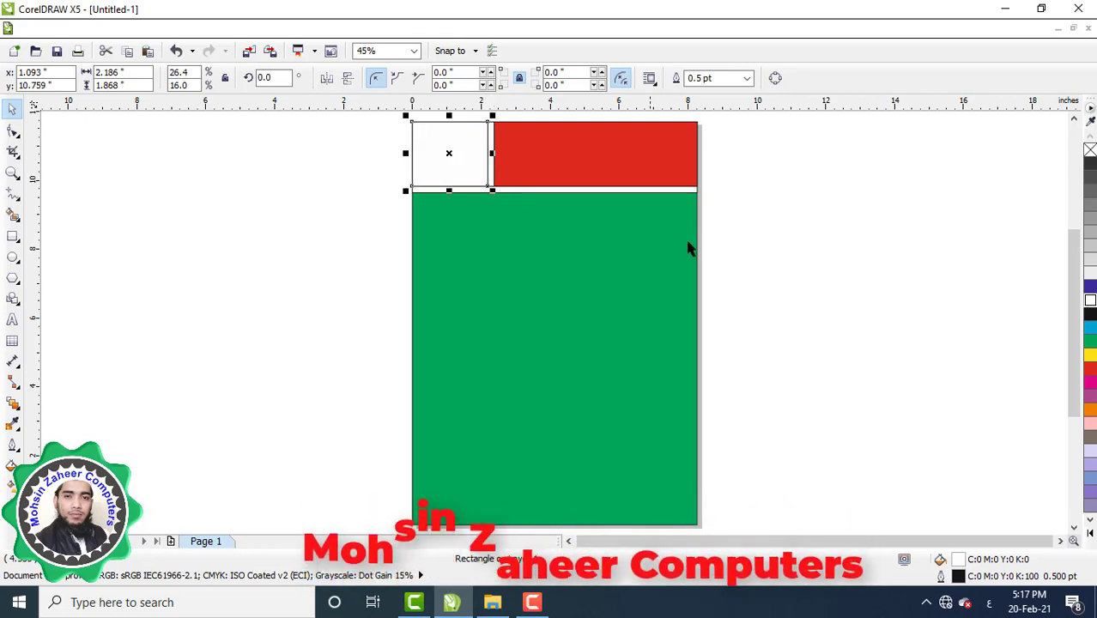
{"action": "left_click", "coordinate": [1090, 288]}
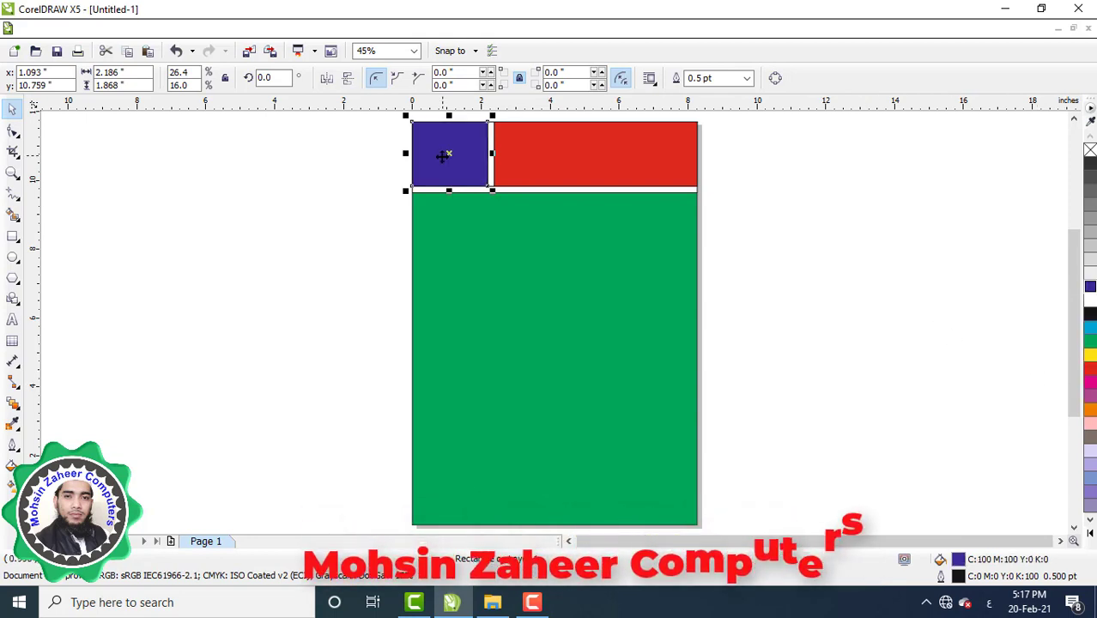
{"action": "left_click_drag", "start_coordinate": [444, 157], "coordinate": [381, 163]}
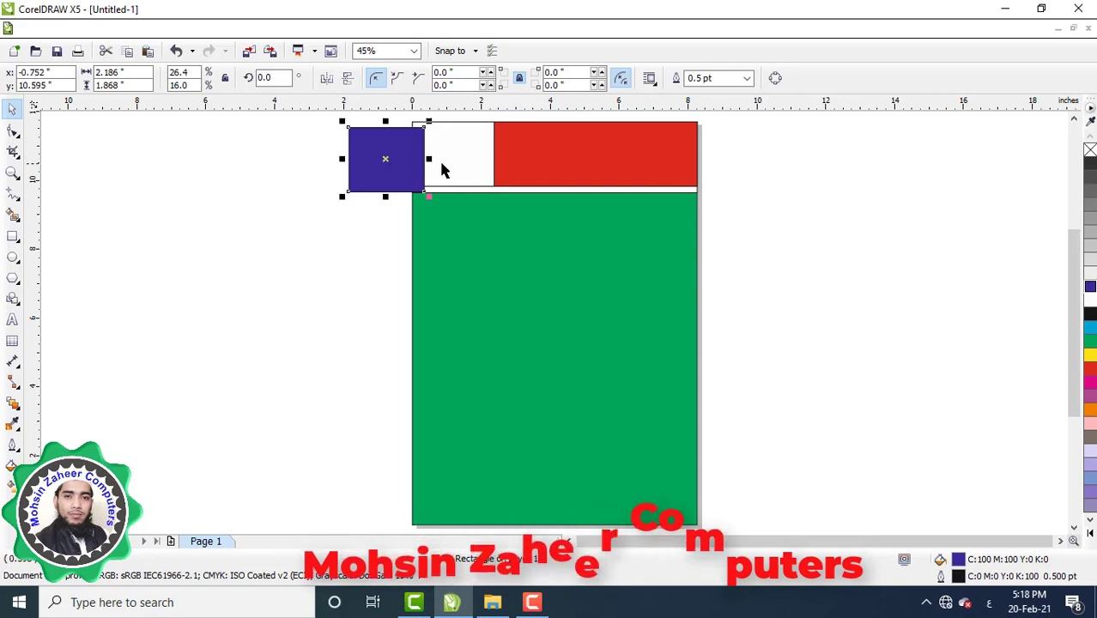
{"action": "left_click_drag", "start_coordinate": [461, 158], "coordinate": [411, 233]}
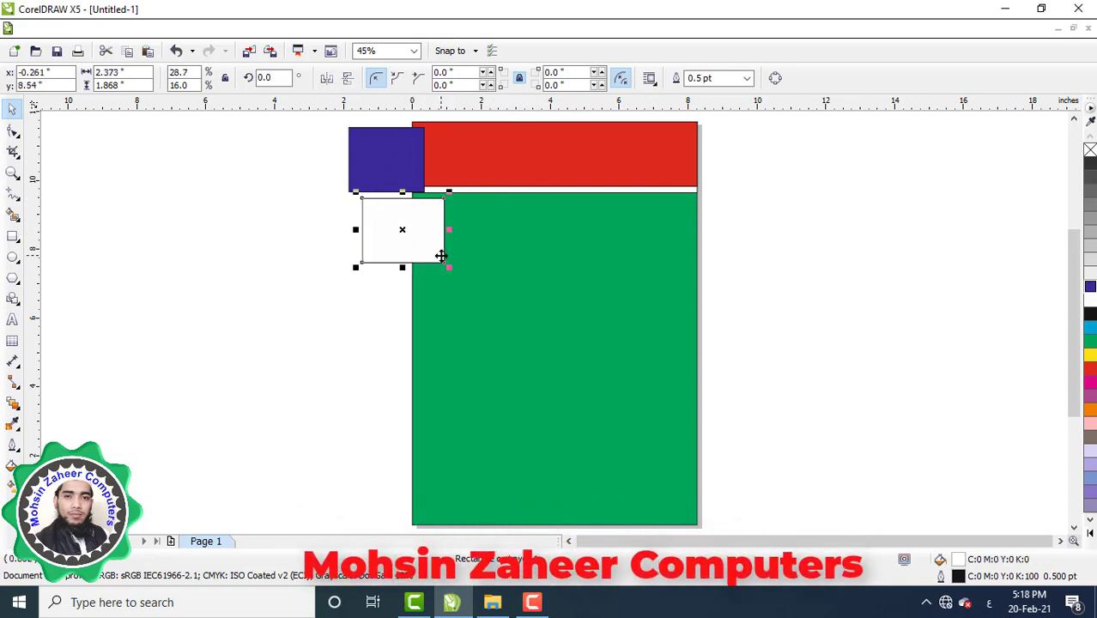
{"action": "key", "text": "ctrl+z"}
{"action": "key", "text": "ctrl+z"}
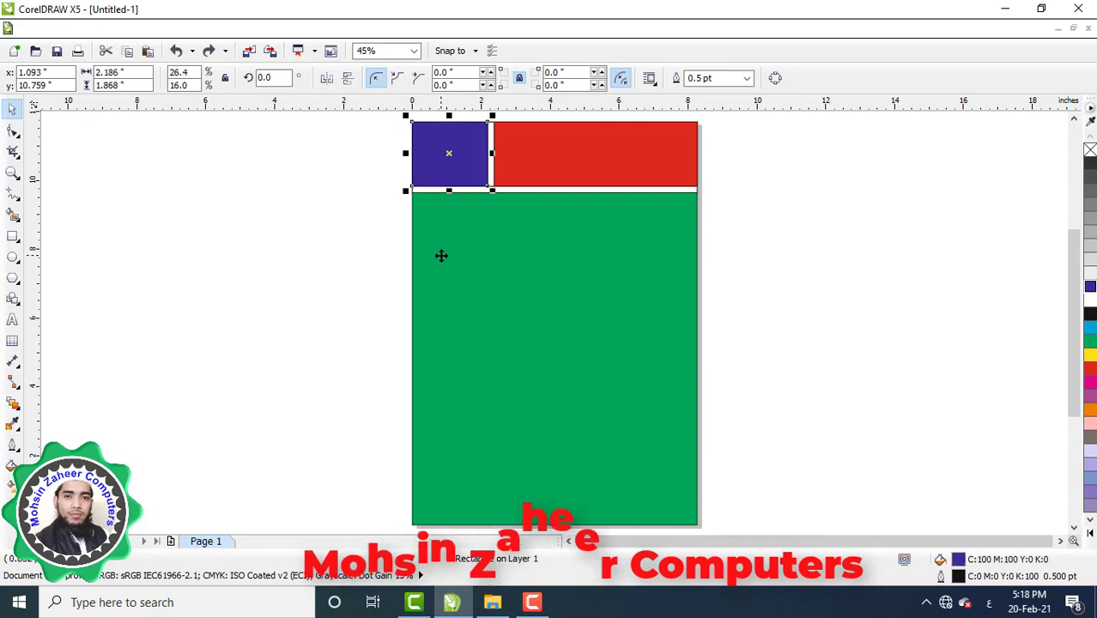
- Group the blue block with the white block behind it at the header's left end
{"action": "left_click", "coordinate": [314, 151]}
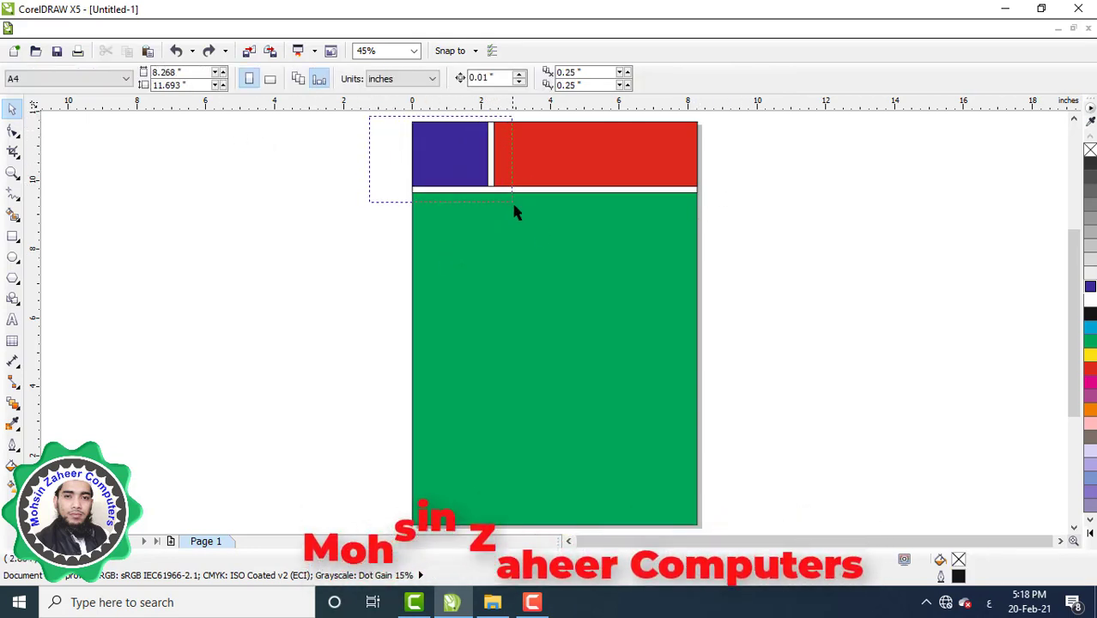
{"action": "left_click_drag", "start_coordinate": [512, 203], "coordinate": [516, 210]}
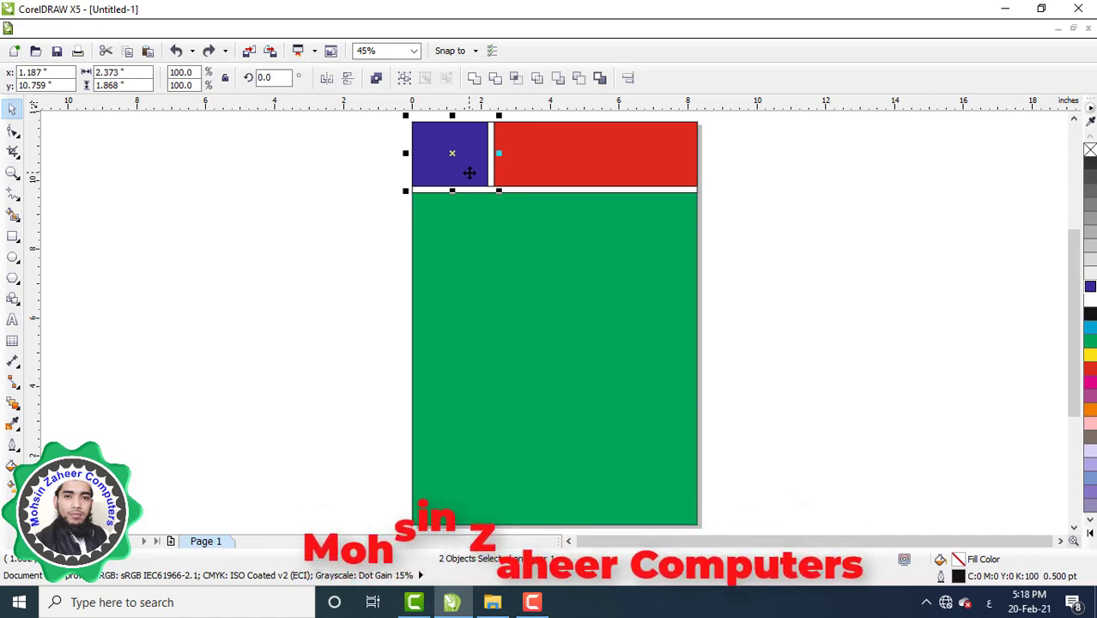
{"action": "left_click", "coordinate": [145, 30]}
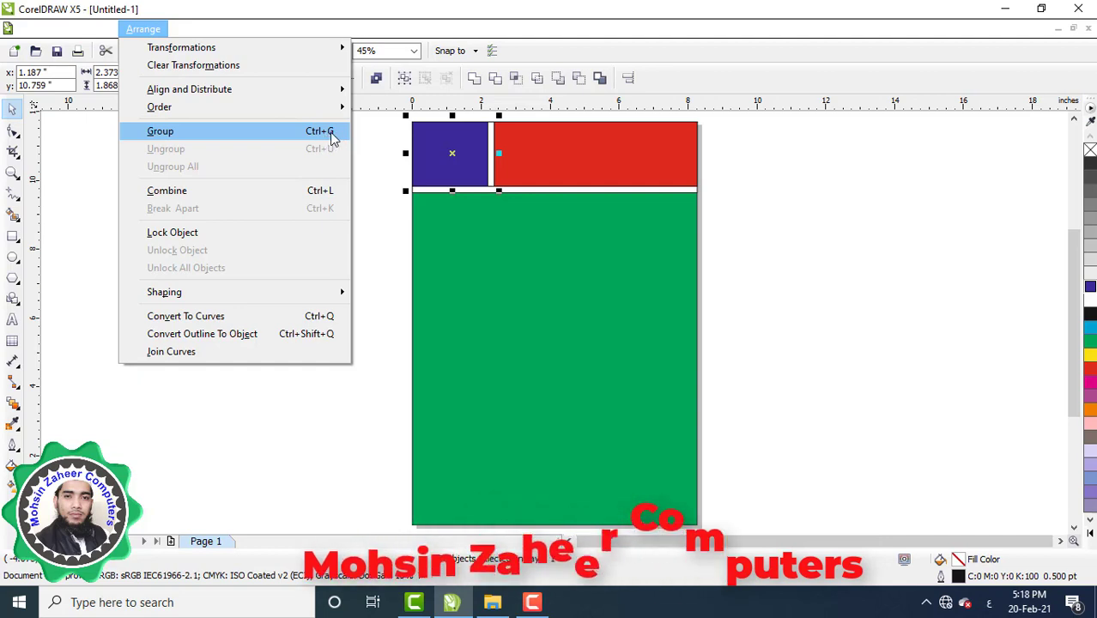
{"action": "left_click", "coordinate": [298, 132]}
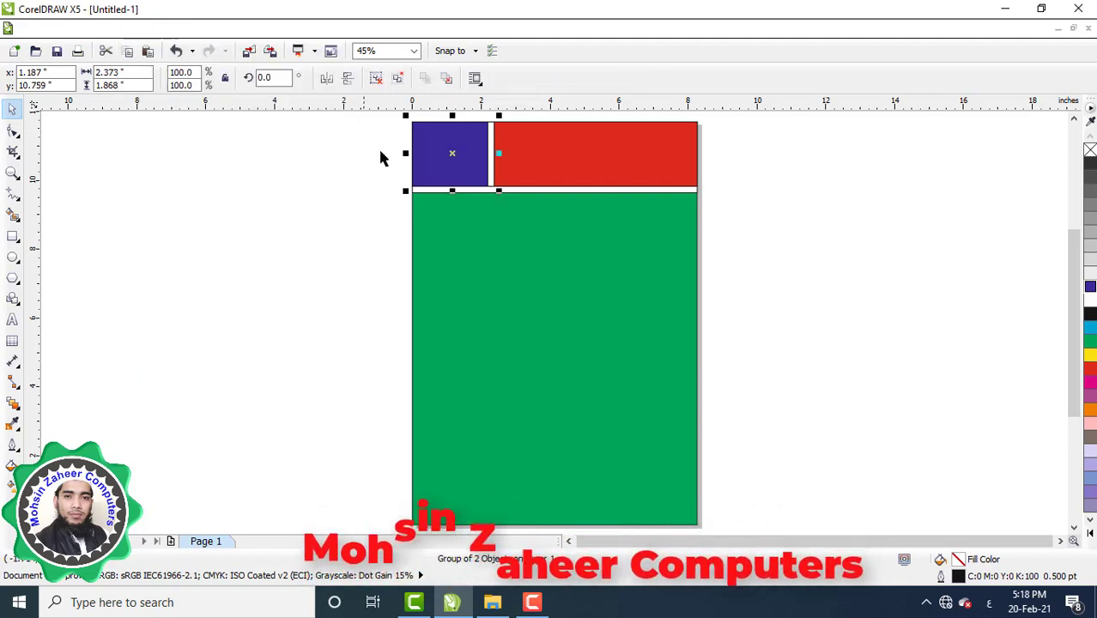
{"action": "left_click_drag", "start_coordinate": [453, 153], "coordinate": [438, 171]}
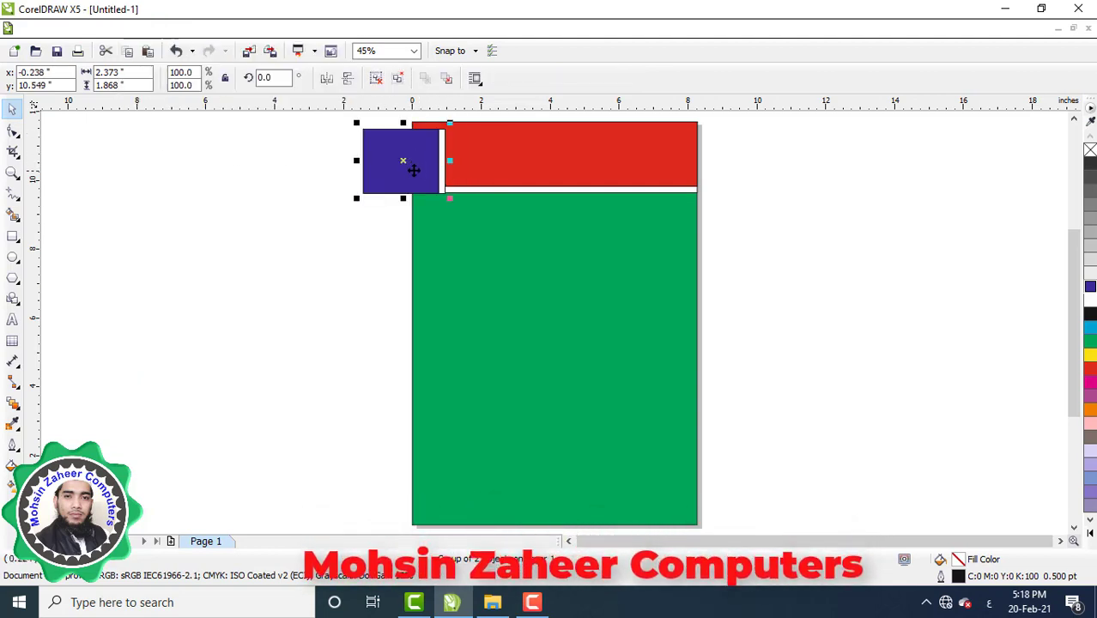
{"action": "key", "text": "ctrl+z"}
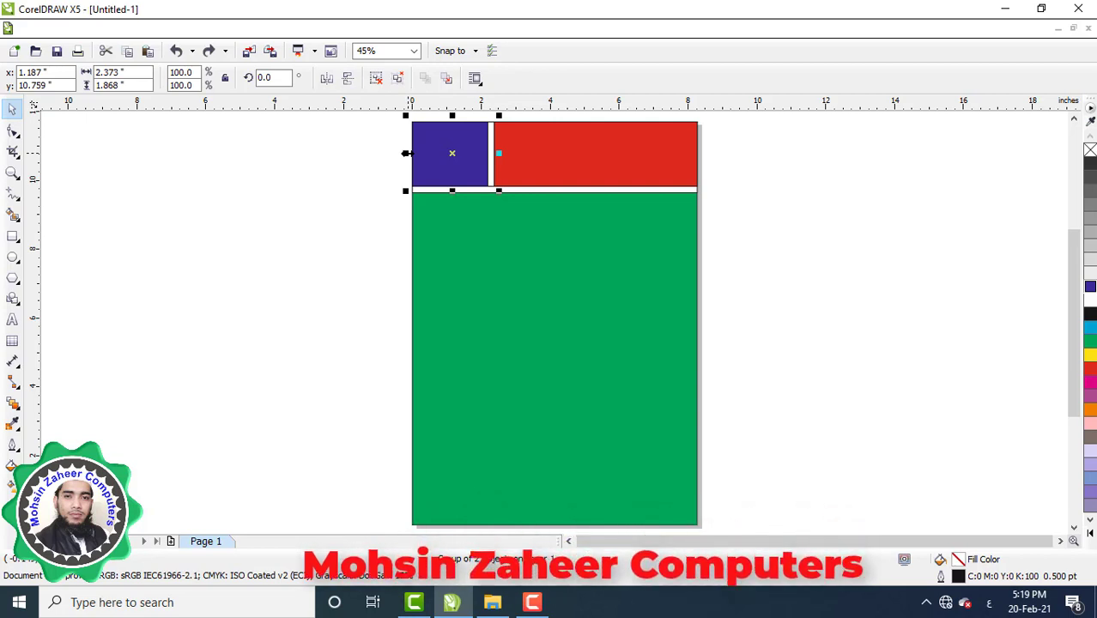
- Make a horizontally mirrored copy of the blue-and-white group directly to the right of the original
{"action": "left_click_drag", "start_coordinate": [408, 153], "coordinate": [412, 154]}
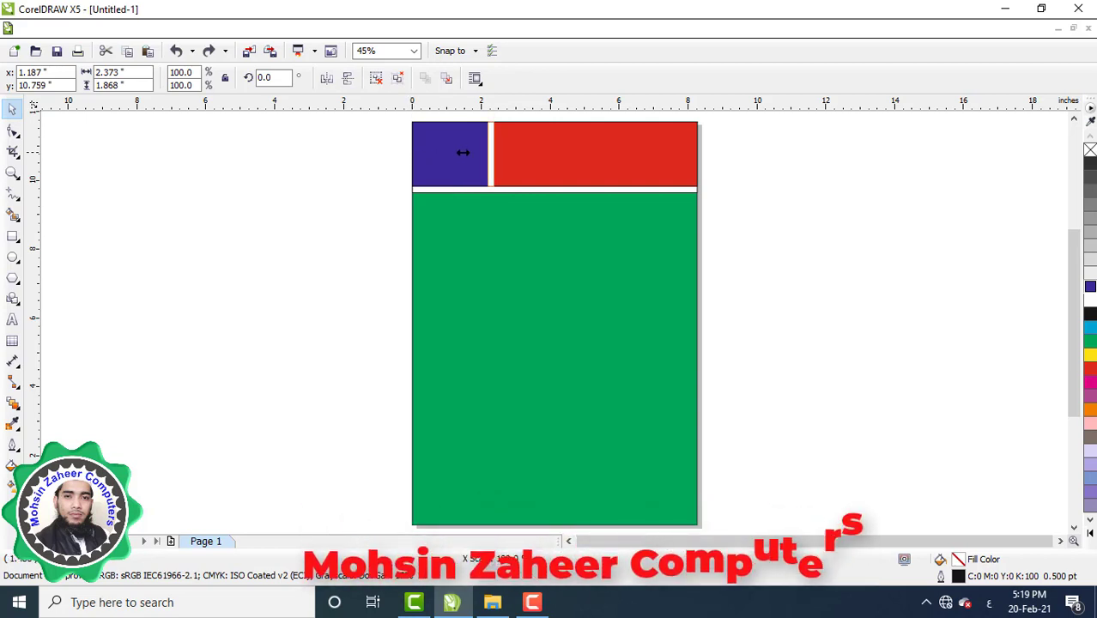
{"action": "mouse_move", "coordinate": [513, 156]}
{"action": "left_mouse_down"}
{"action": "mouse_move", "coordinate": [539, 157]}
{"action": "mouse_move", "coordinate": [523, 162]}
{"action": "left_mouse_up"}
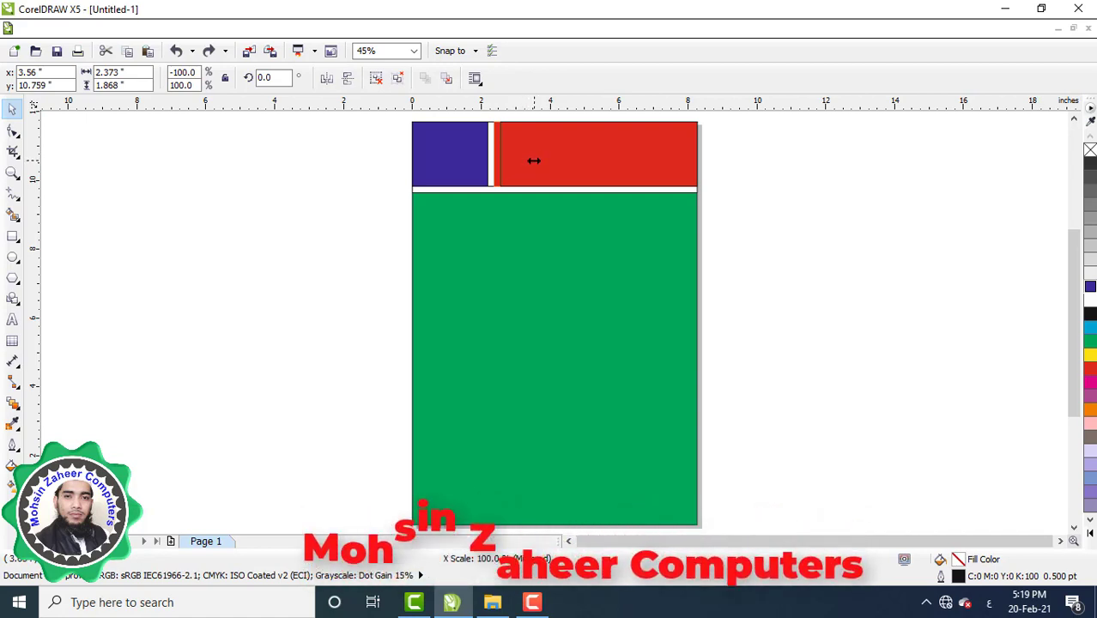
{"action": "left_click_drag", "start_coordinate": [534, 160], "coordinate": [534, 162]}
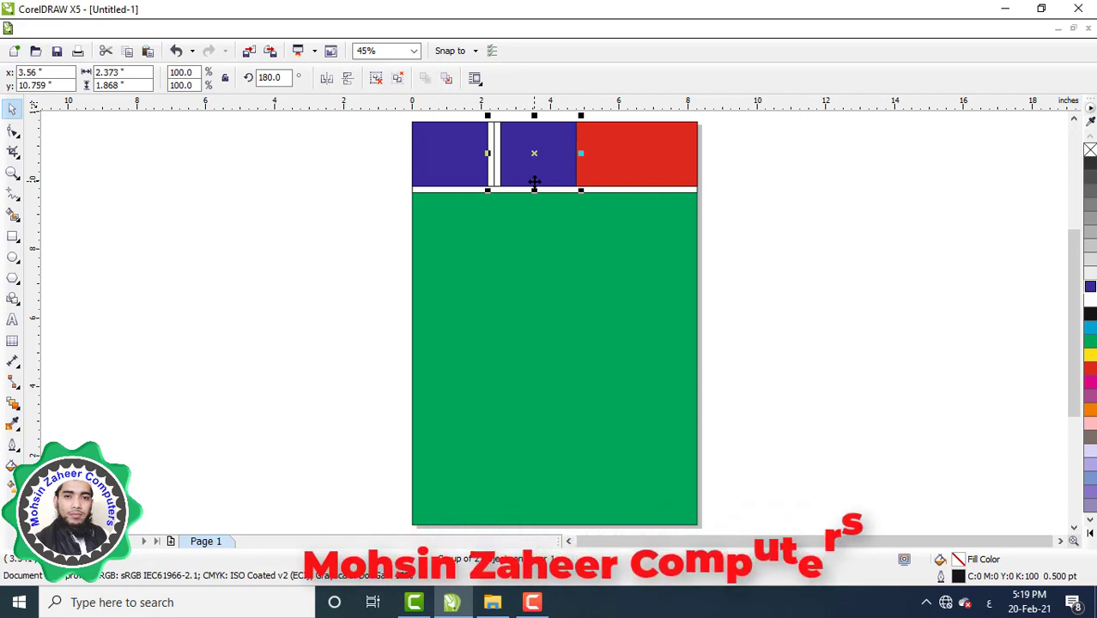
{"action": "left_click_drag", "start_coordinate": [535, 153], "coordinate": [543, 211]}
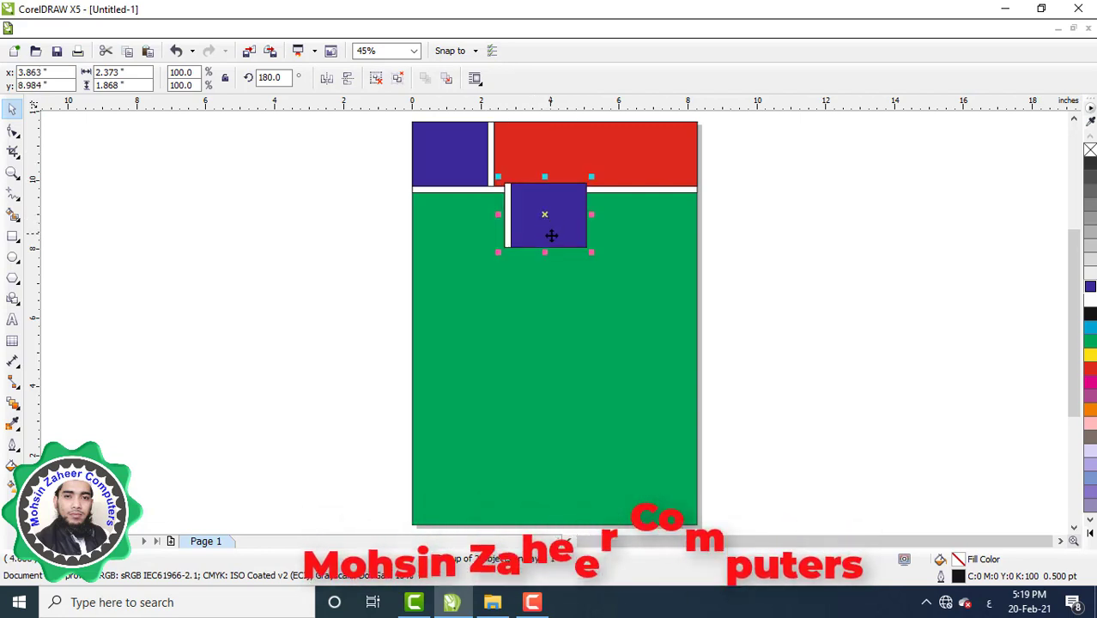
{"action": "key", "text": "ctrl+z"}
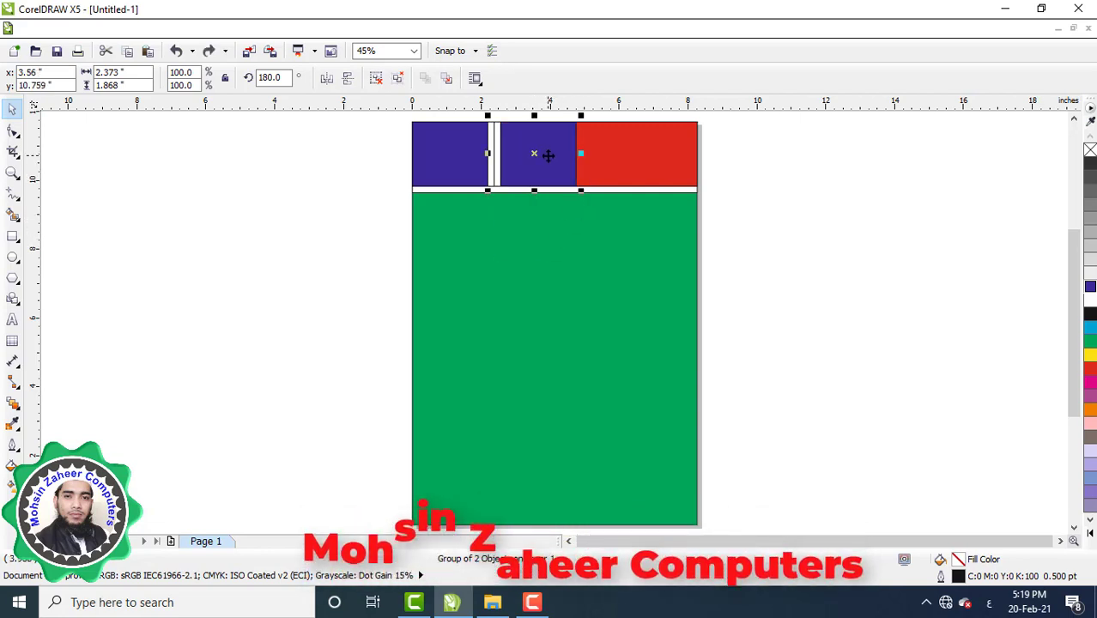
- Align the mirrored blue-and-white group with the right edge of the red strip
{"action": "left_click", "coordinate": [654, 160], "text": "shift"}
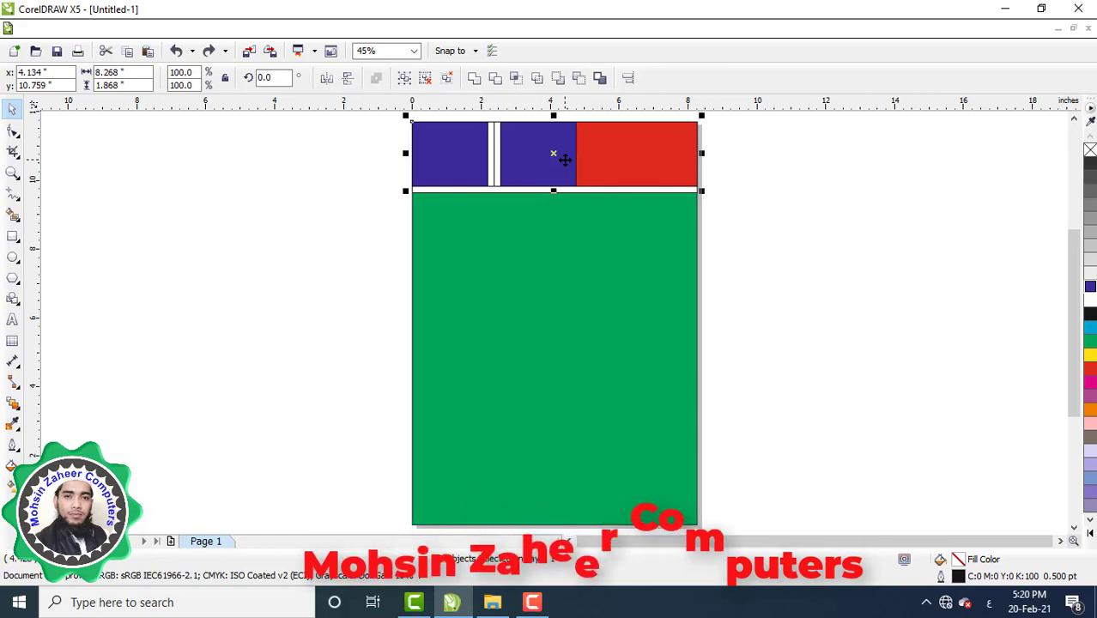
{"action": "key", "text": "ctrl+shift+z"}
{"action": "key", "text": "Escape"}
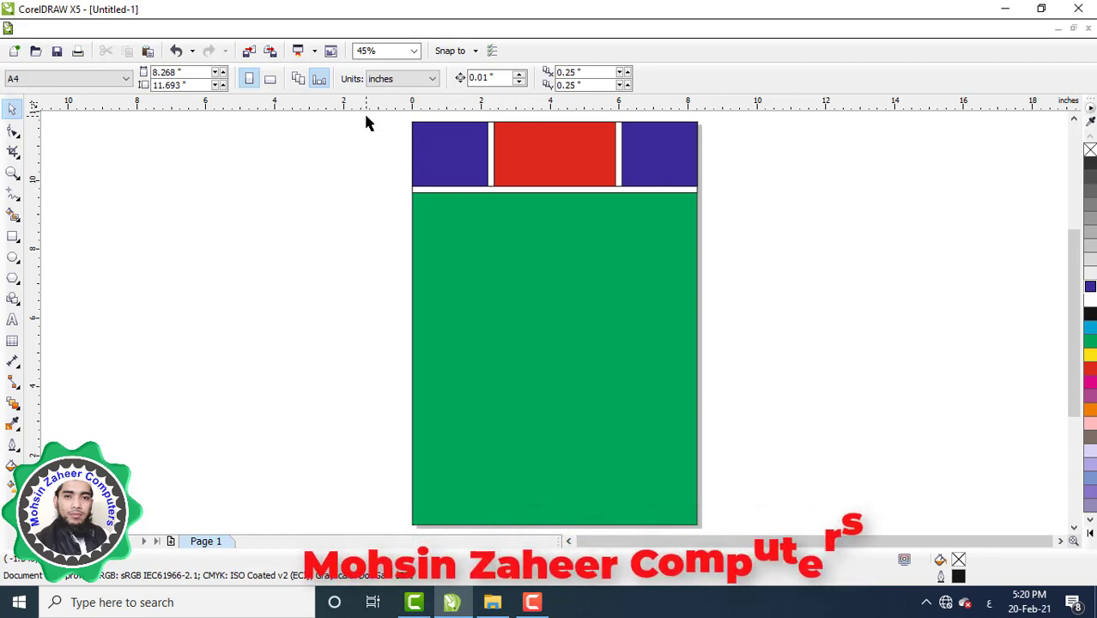
- Group all the header objects: the white strip, the red strip and both blue-and-white groups
{"action": "left_click_drag", "start_coordinate": [365, 117], "coordinate": [729, 220]}
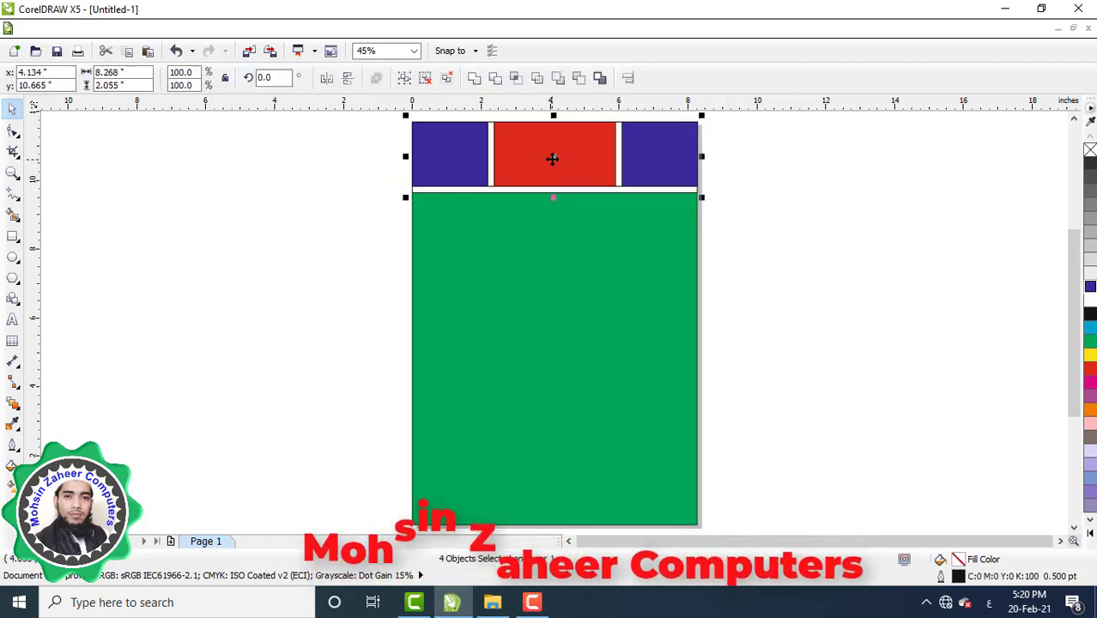
{"action": "left_click_drag", "start_coordinate": [551, 164], "coordinate": [559, 270]}
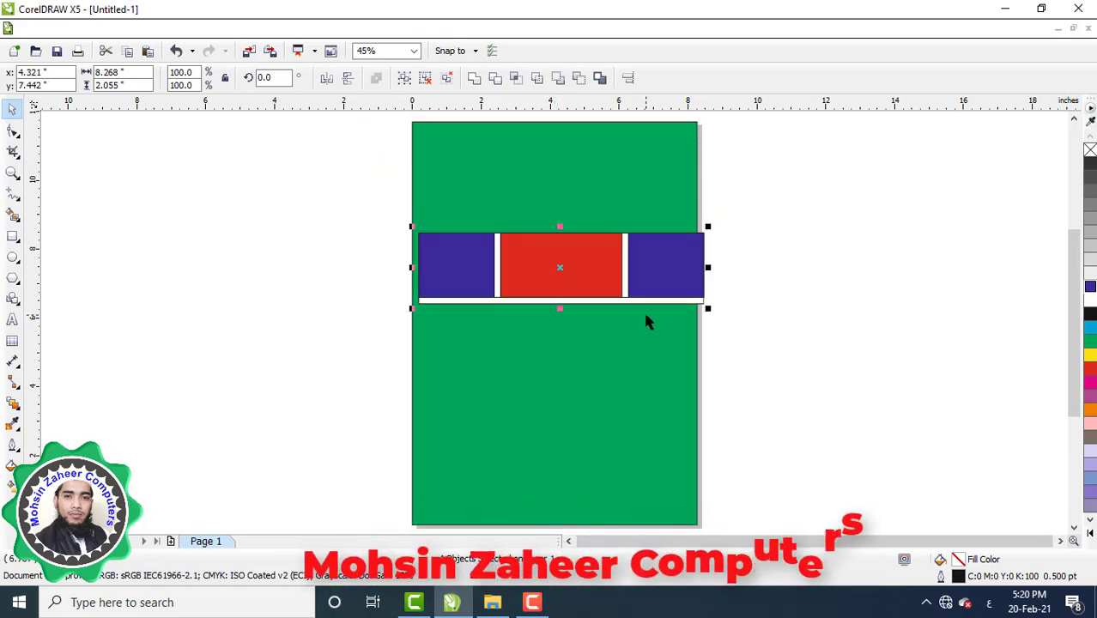
{"action": "key", "text": "ctrl+z"}
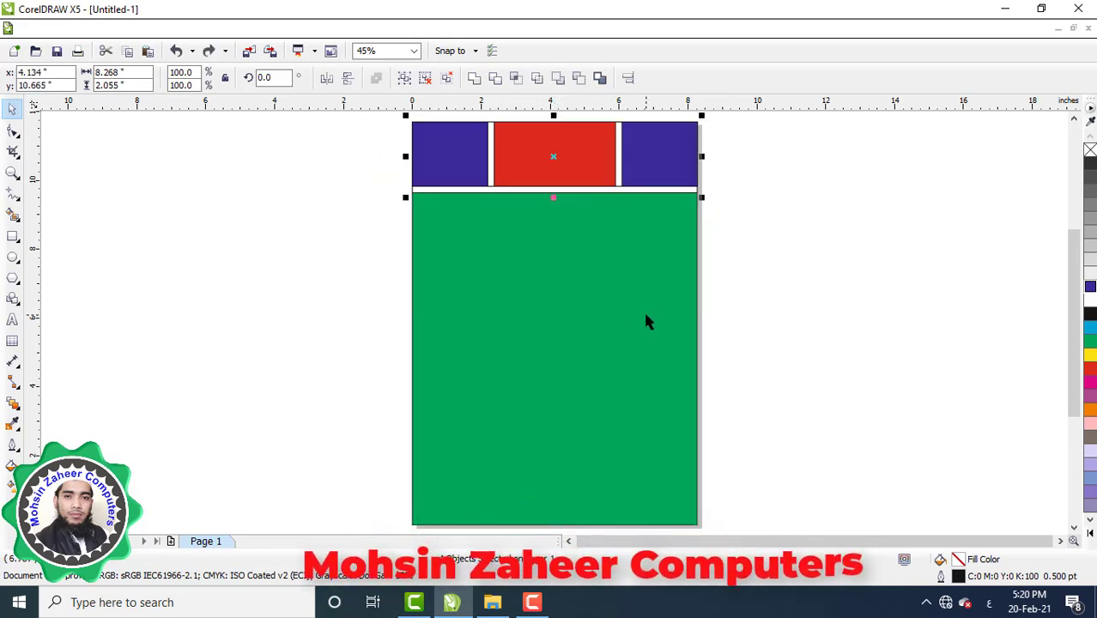
{"action": "left_click", "coordinate": [404, 79]}
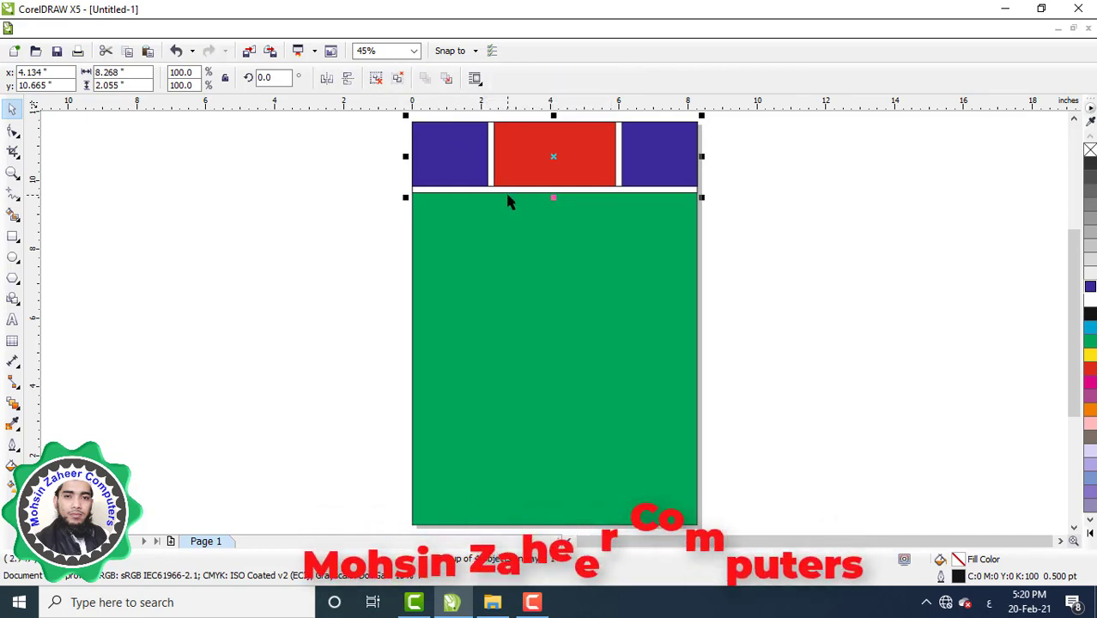
{"action": "left_click", "coordinate": [143, 30]}
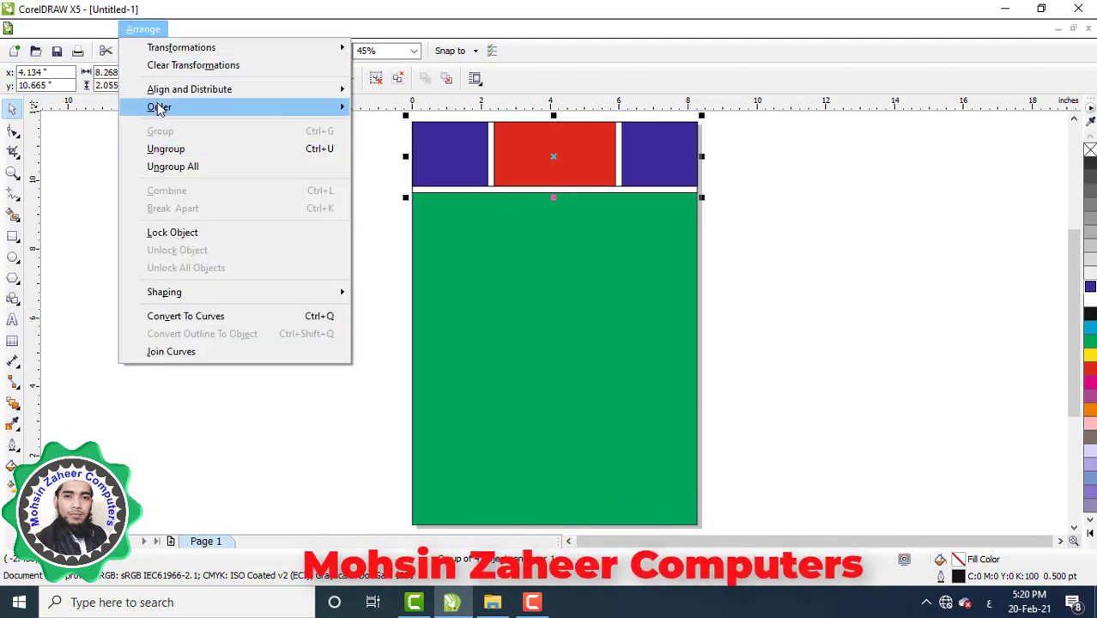
{"action": "mouse_move", "coordinate": [159, 107]}
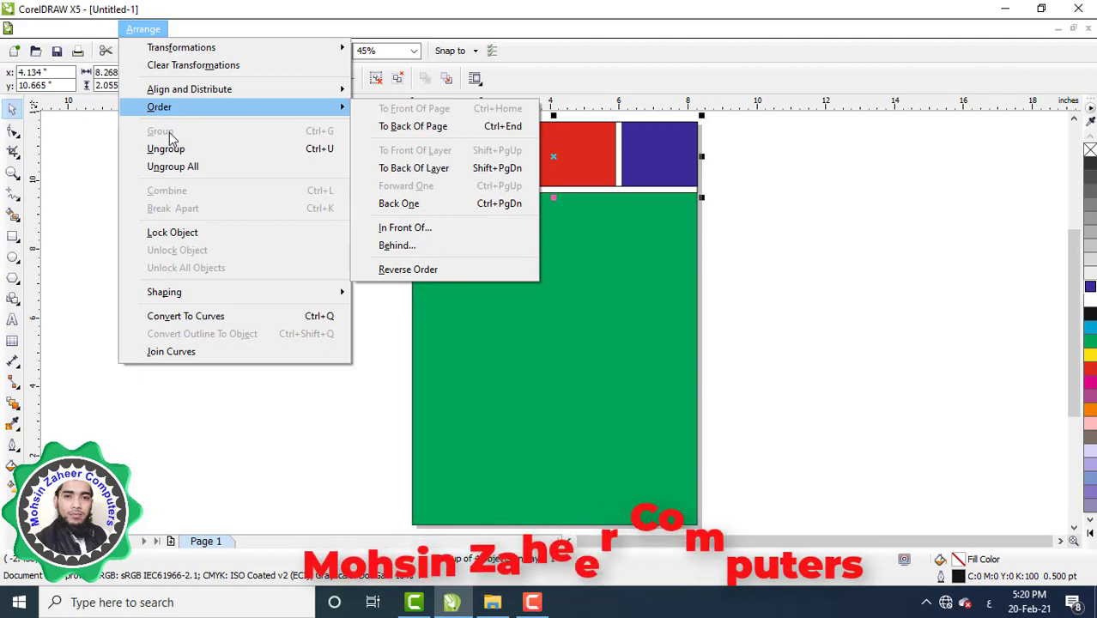
{"action": "left_click", "coordinate": [471, 290]}
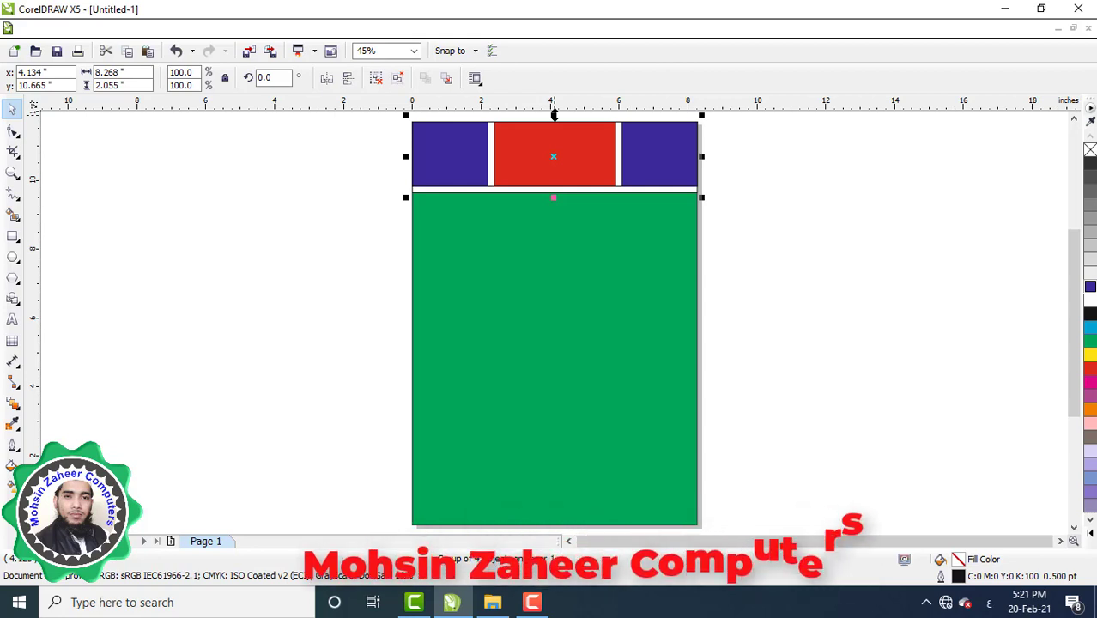
- Make a vertically mirrored copy of the header group directly below the original
{"action": "left_click_drag", "start_coordinate": [554, 114], "coordinate": [595, 282]}
{"action": "key", "text": "ctrl+z"}
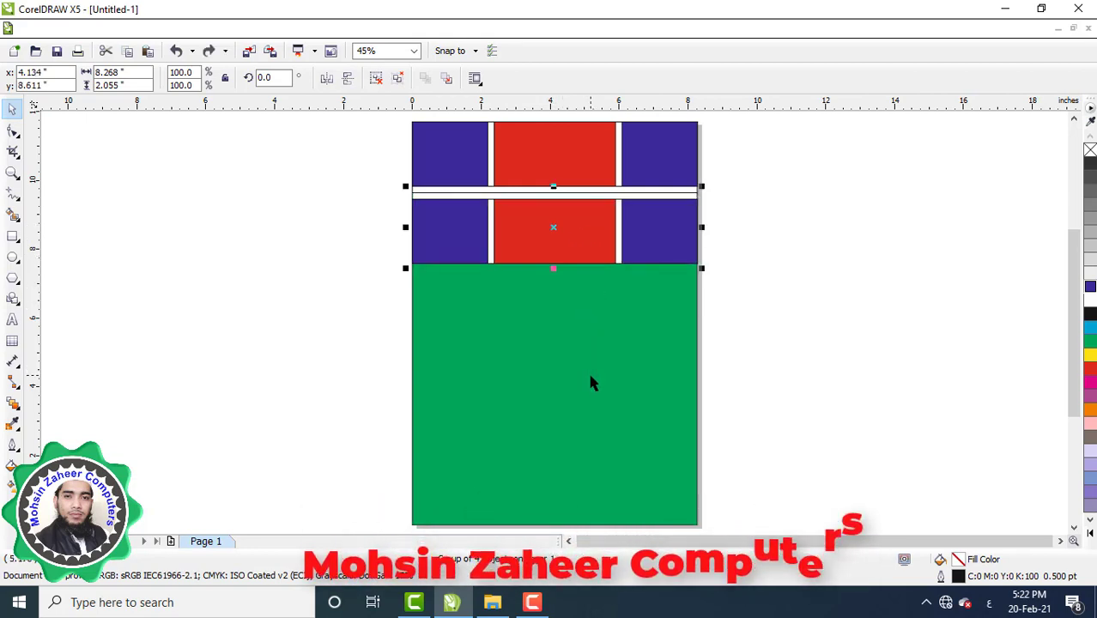
{"action": "left_click", "coordinate": [533, 391], "text": "shift"}
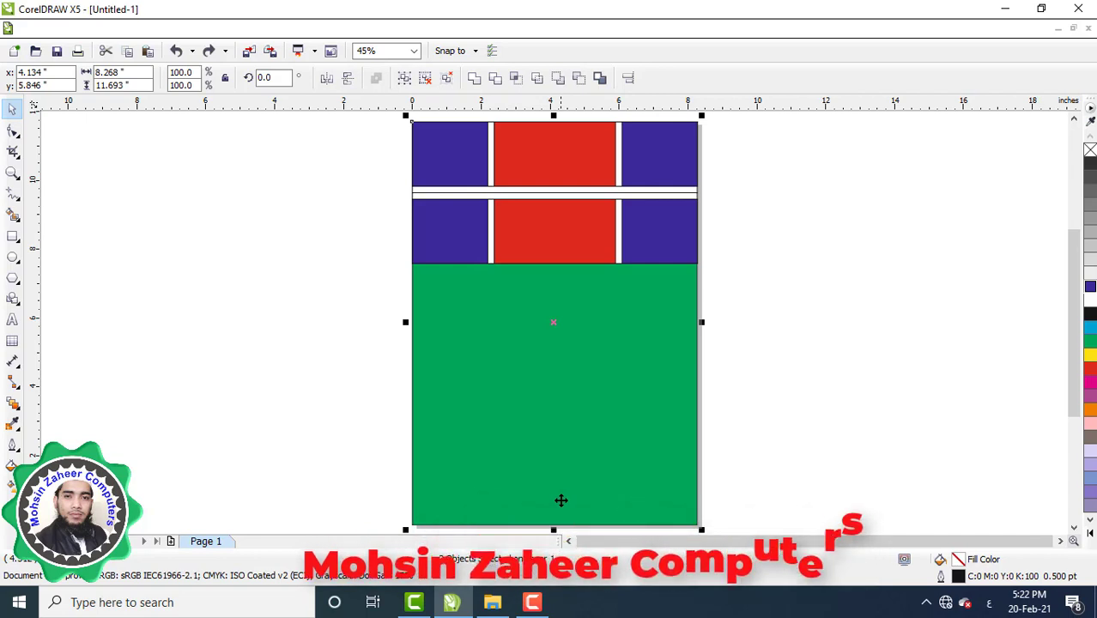
{"action": "left_click", "coordinate": [742, 338]}
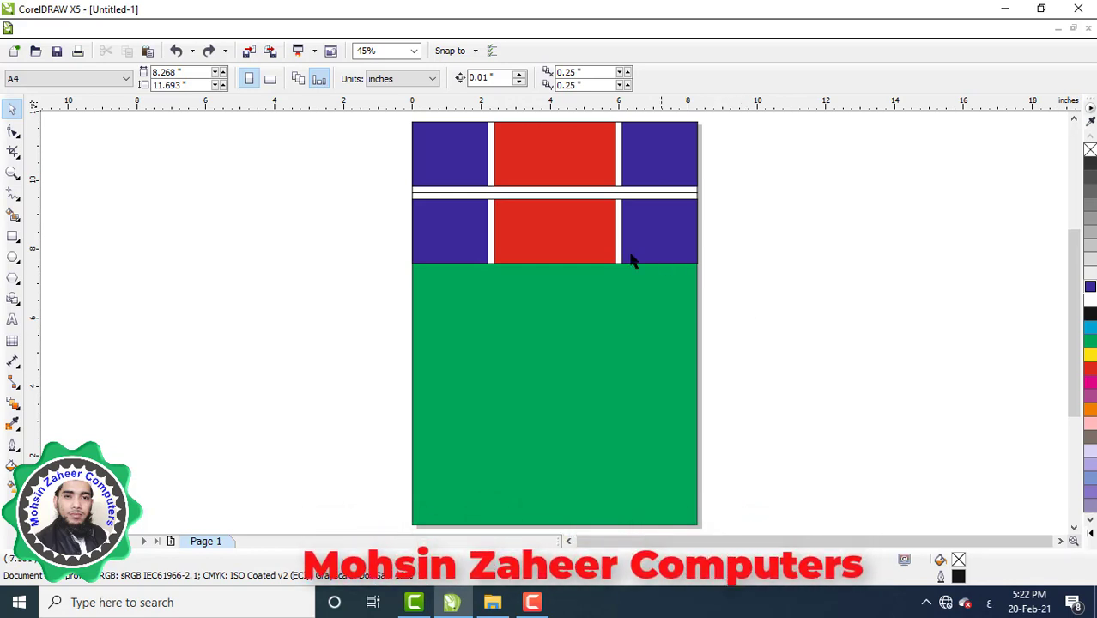
- Align the mirrored header copy with the bottom edge of the green page rectangle to form a footer
{"action": "left_click", "coordinate": [558, 227]}
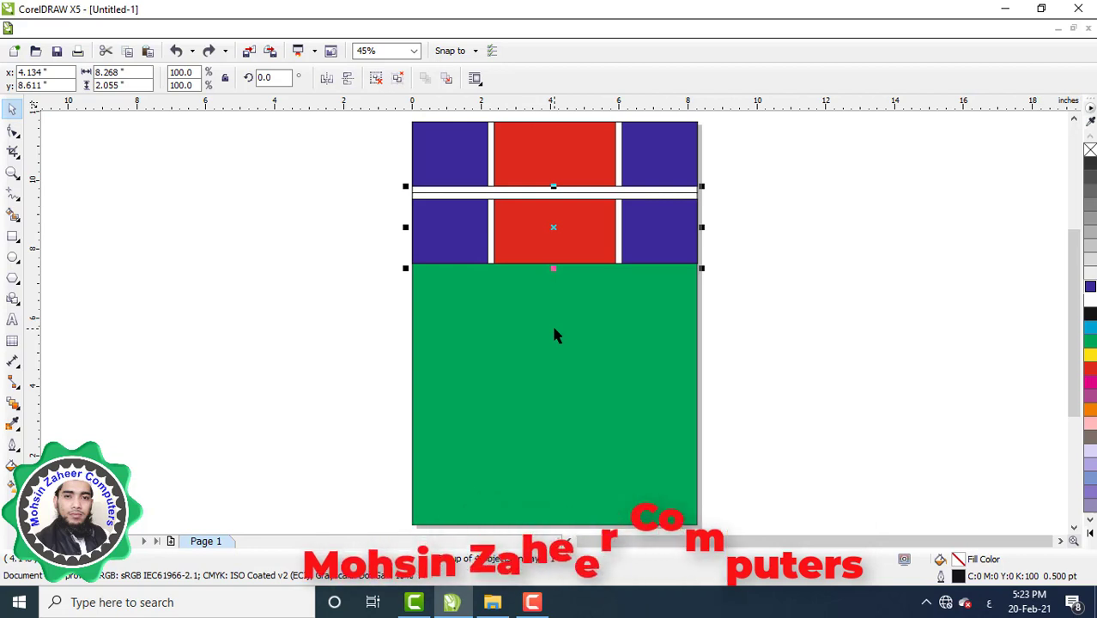
{"action": "left_click", "coordinate": [564, 409], "text": "shift"}
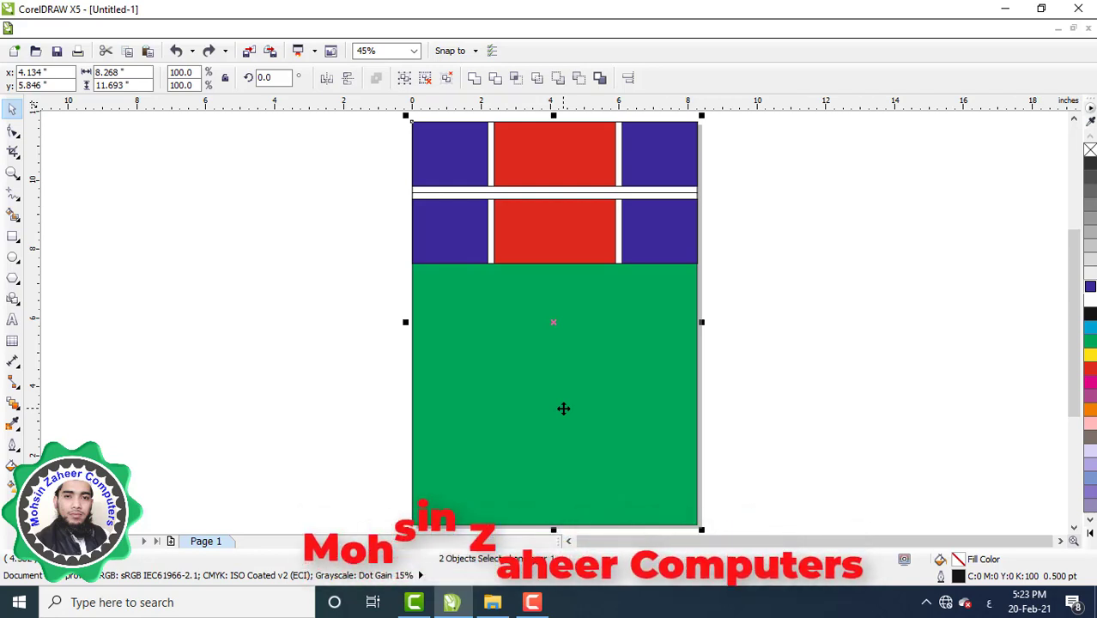
{"action": "key", "text": "b"}
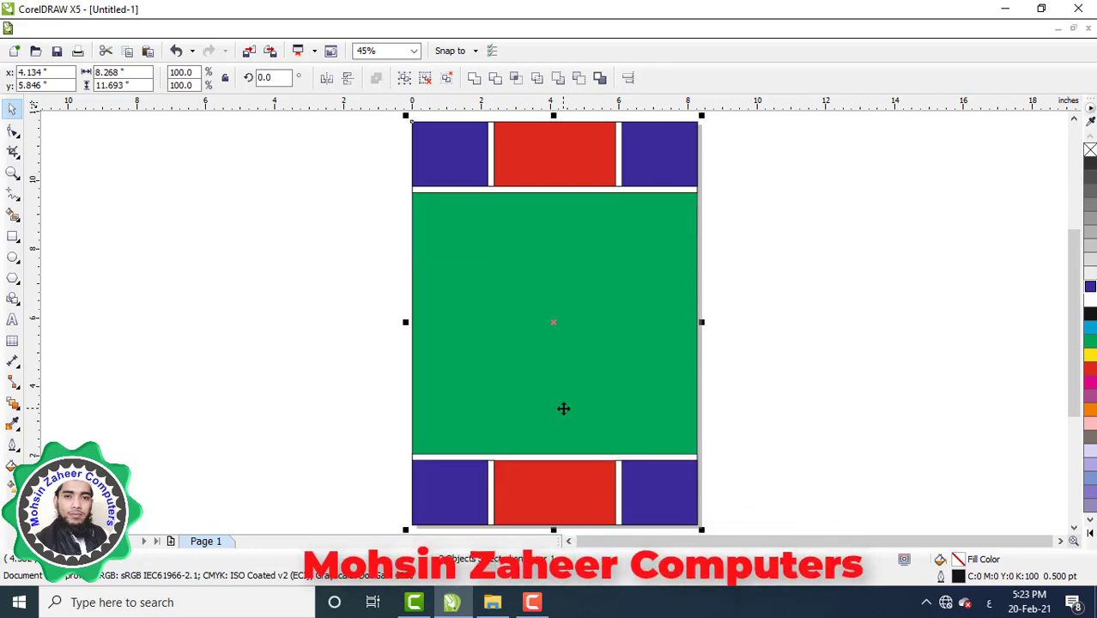
{"action": "left_click", "coordinate": [788, 378]}
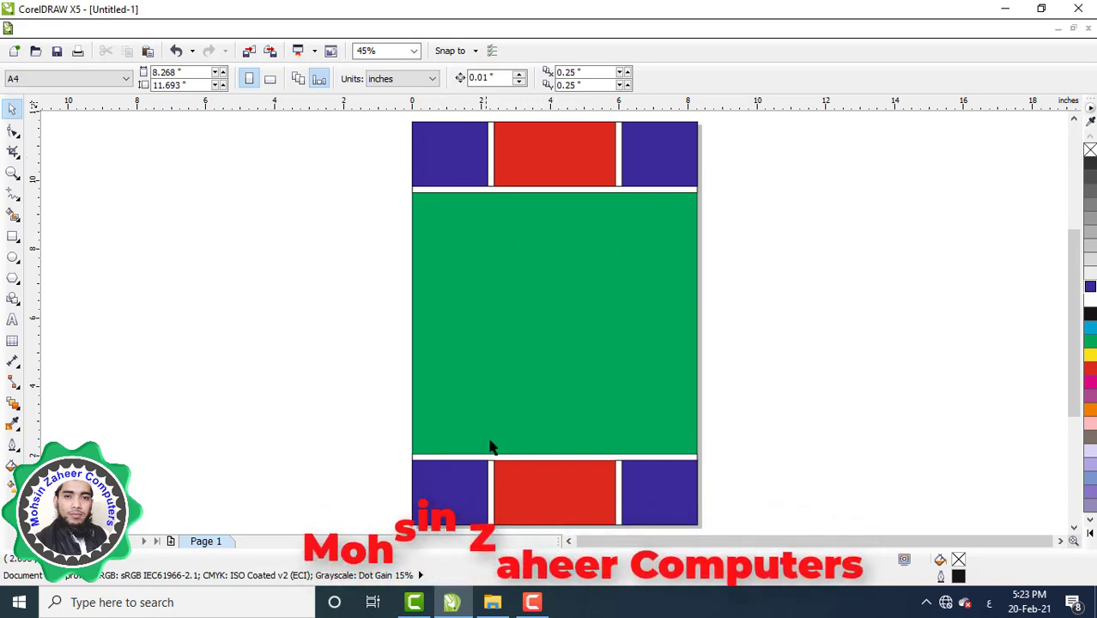
{"action": "left_click_drag", "start_coordinate": [390, 169], "coordinate": [718, 215]}
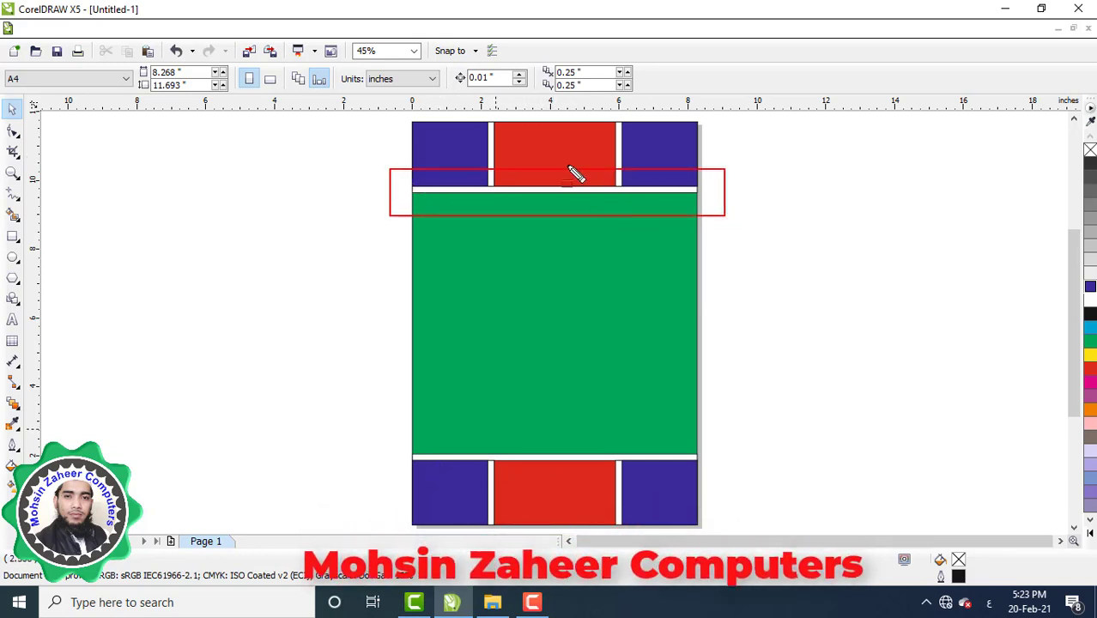
{"action": "left_click_drag", "start_coordinate": [484, 118], "coordinate": [512, 192]}
{"action": "left_click_drag", "start_coordinate": [602, 115], "coordinate": [635, 199]}
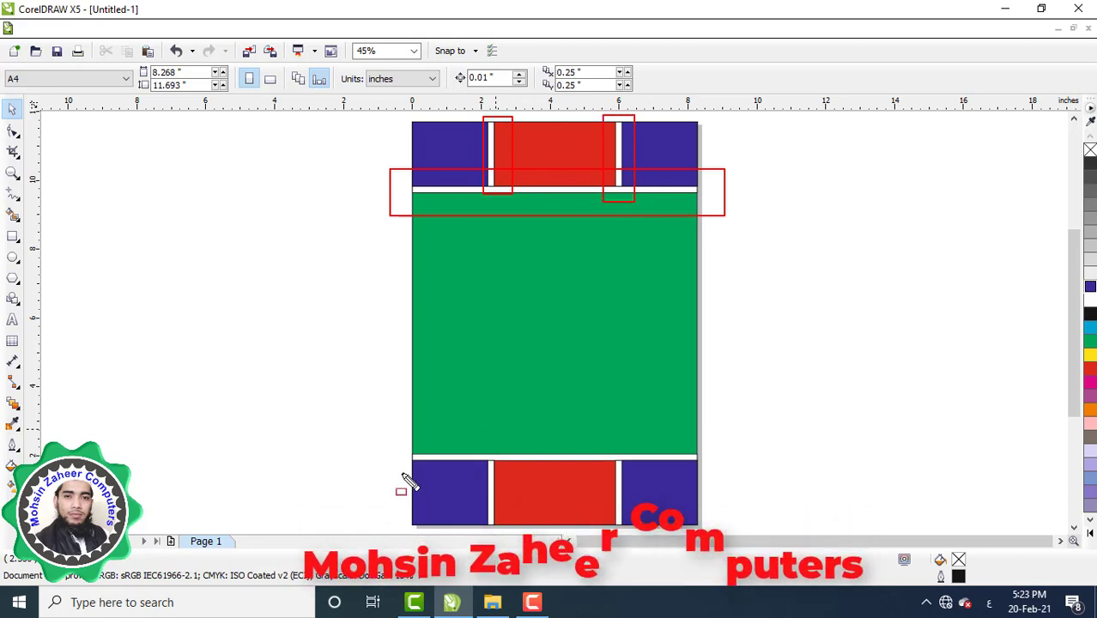
{"action": "left_click_drag", "start_coordinate": [388, 447], "coordinate": [725, 468]}
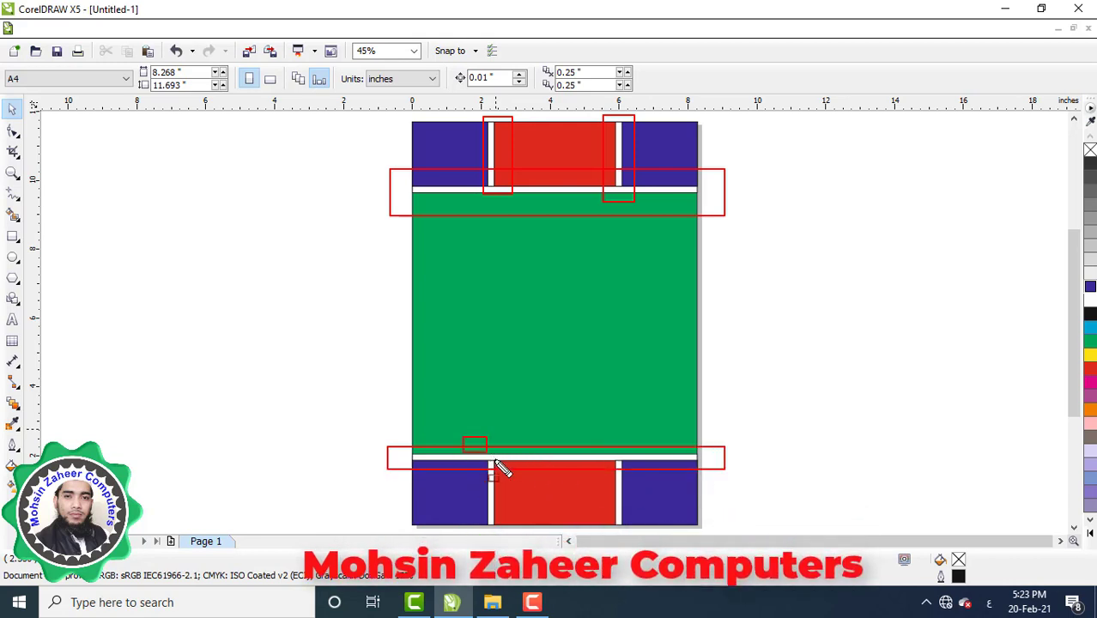
{"action": "left_click_drag", "start_coordinate": [602, 435], "coordinate": [634, 506]}
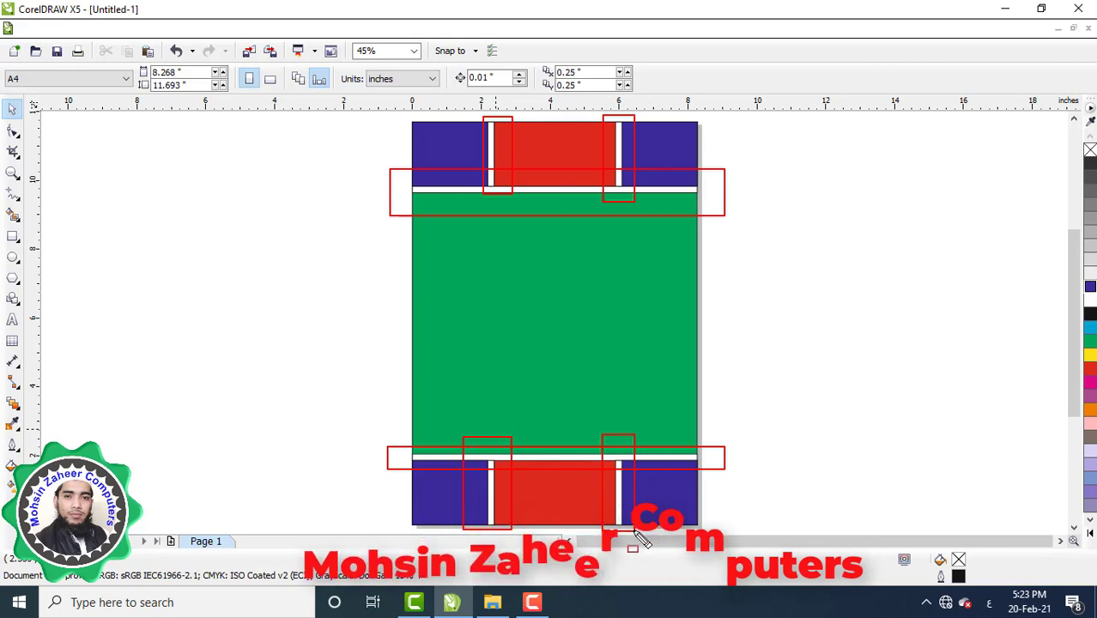
{"action": "key", "text": "Escape"}
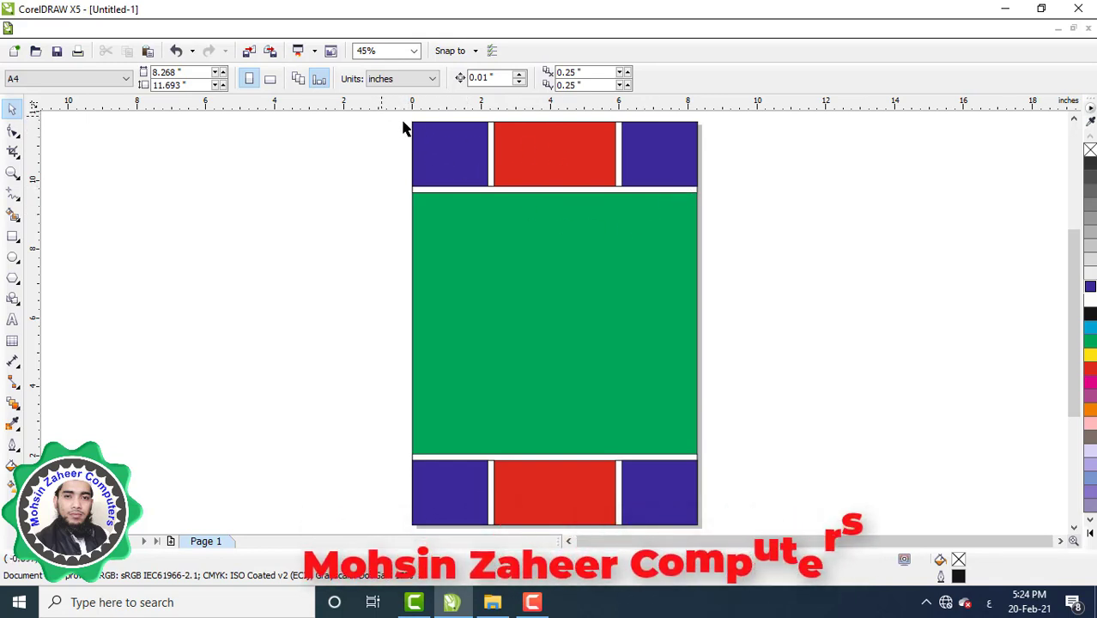
- Remove the outline from all objects on the page
{"action": "mouse_move", "coordinate": [607, 169]}
{"action": "left_mouse_down"}
{"action": "mouse_move", "coordinate": [706, 295]}
{"action": "mouse_move", "coordinate": [729, 517]}
{"action": "mouse_move", "coordinate": [726, 507]}
{"action": "left_mouse_up"}
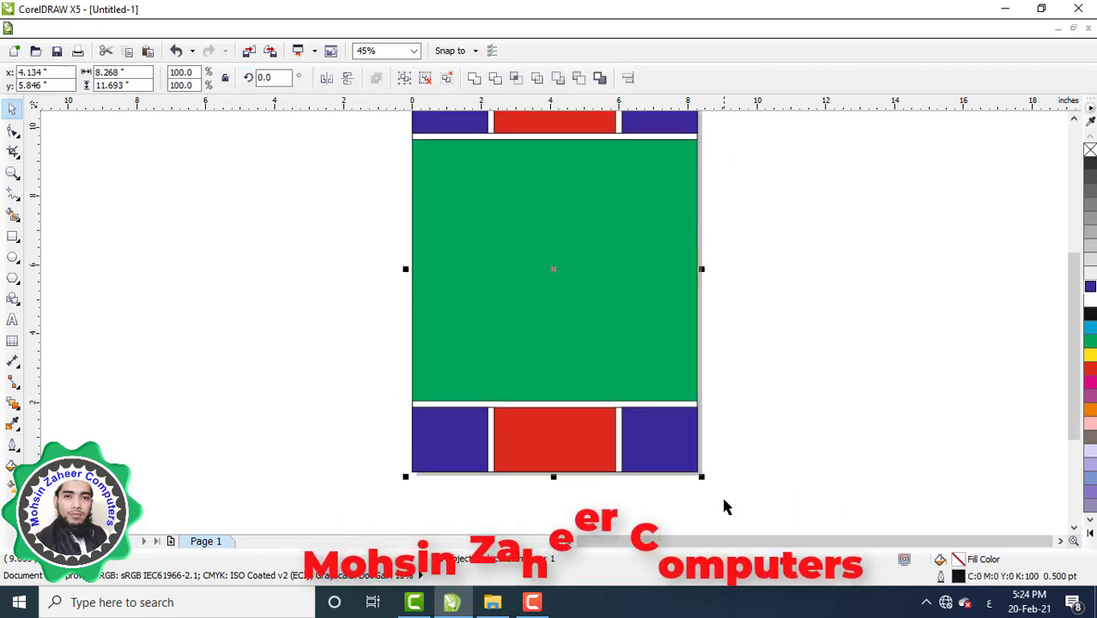
{"action": "right_click", "coordinate": [1091, 152]}
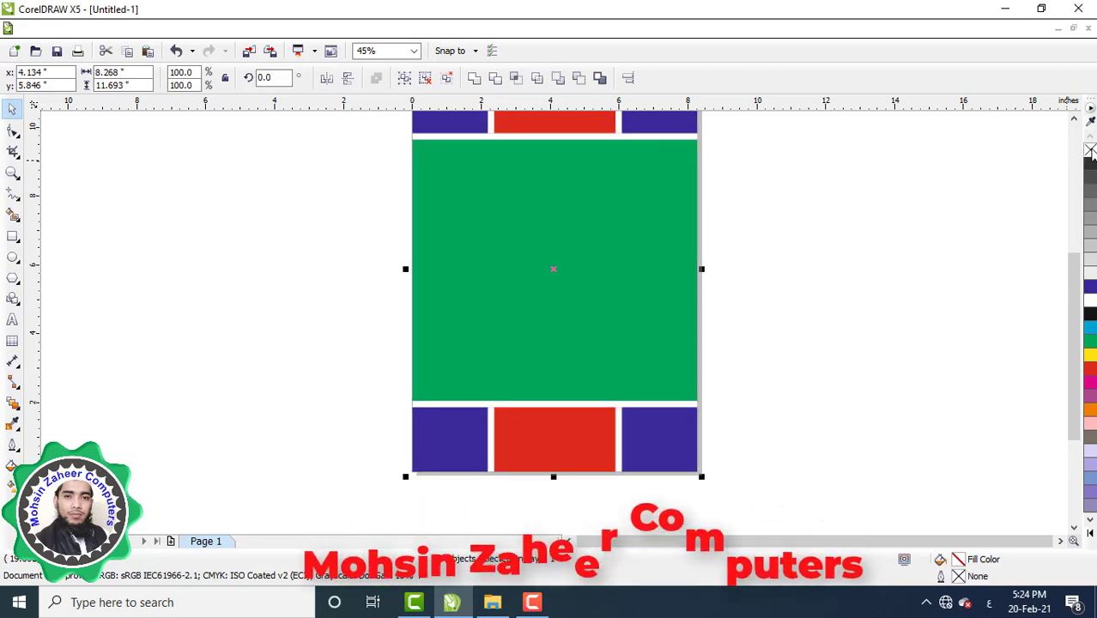
{"action": "scroll", "coordinate": [764, 273], "scroll_direction": "up", "scroll_amount": 1}
{"action": "left_click", "coordinate": [763, 273]}
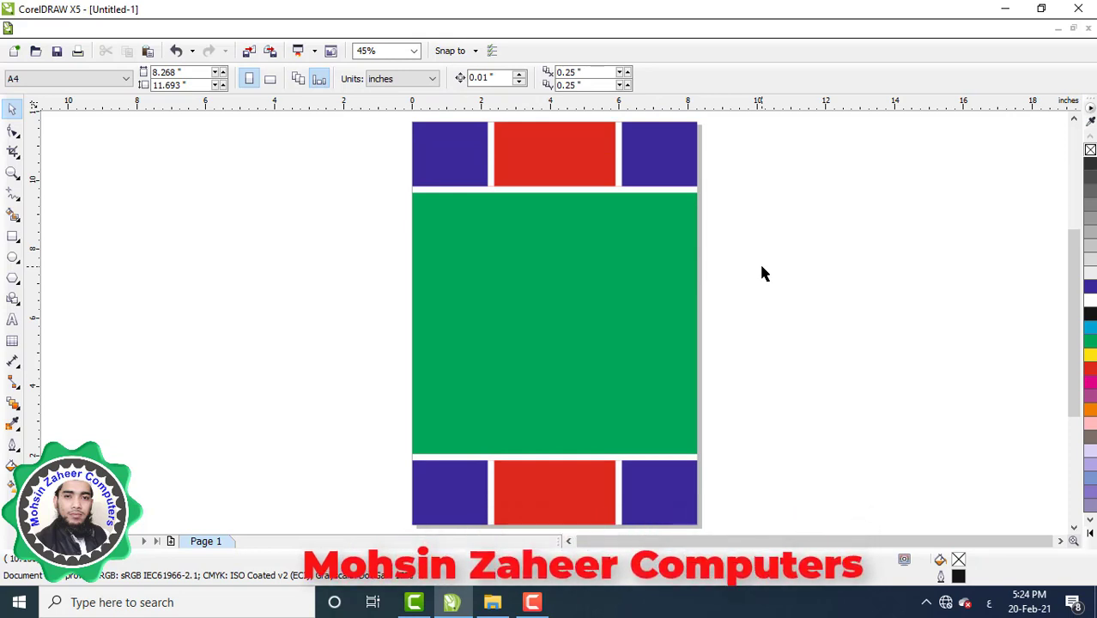
- Make a centred, narrower copy of the green page rectangle, about 3.86 inches wide at full height, and fill it white
{"action": "left_click", "coordinate": [599, 350]}
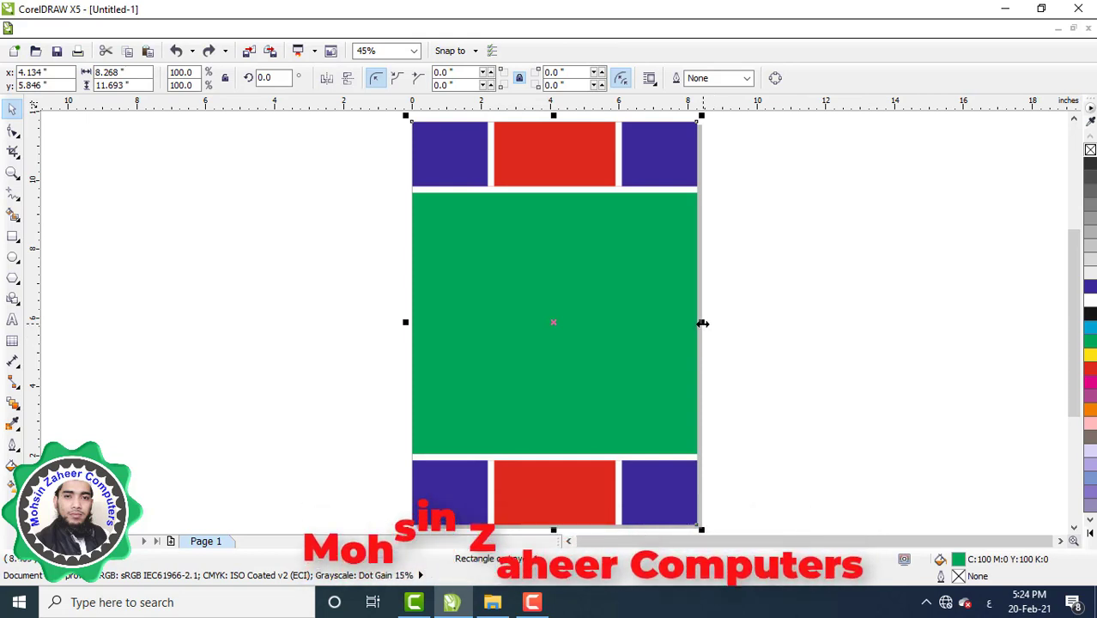
{"action": "left_click_drag", "start_coordinate": [702, 323], "coordinate": [625, 342]}
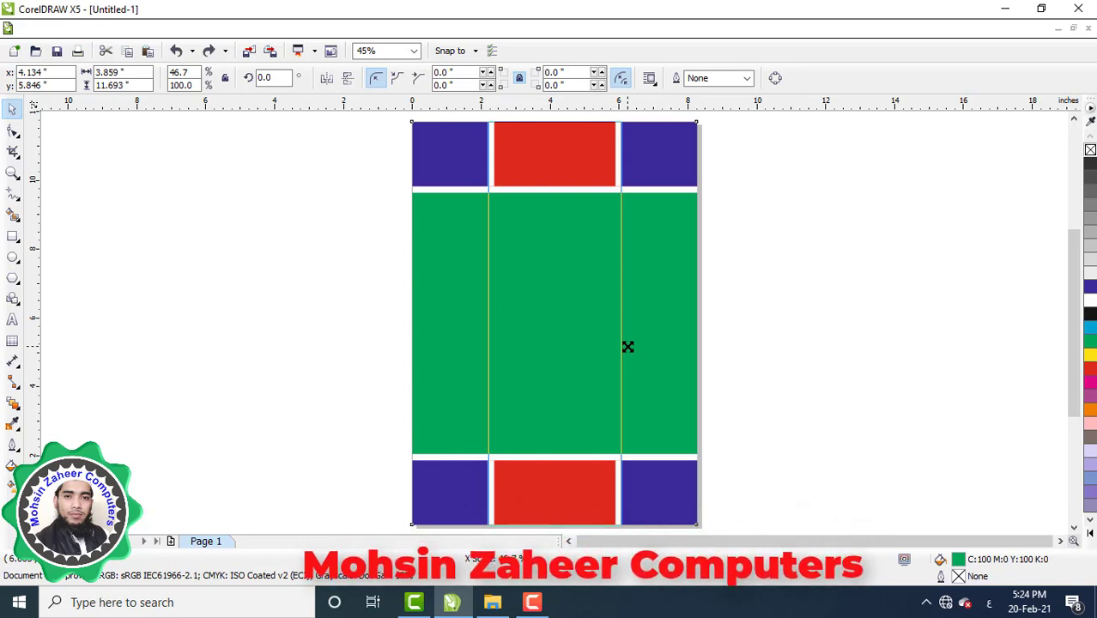
{"action": "left_click_drag", "start_coordinate": [628, 346], "coordinate": [630, 343]}
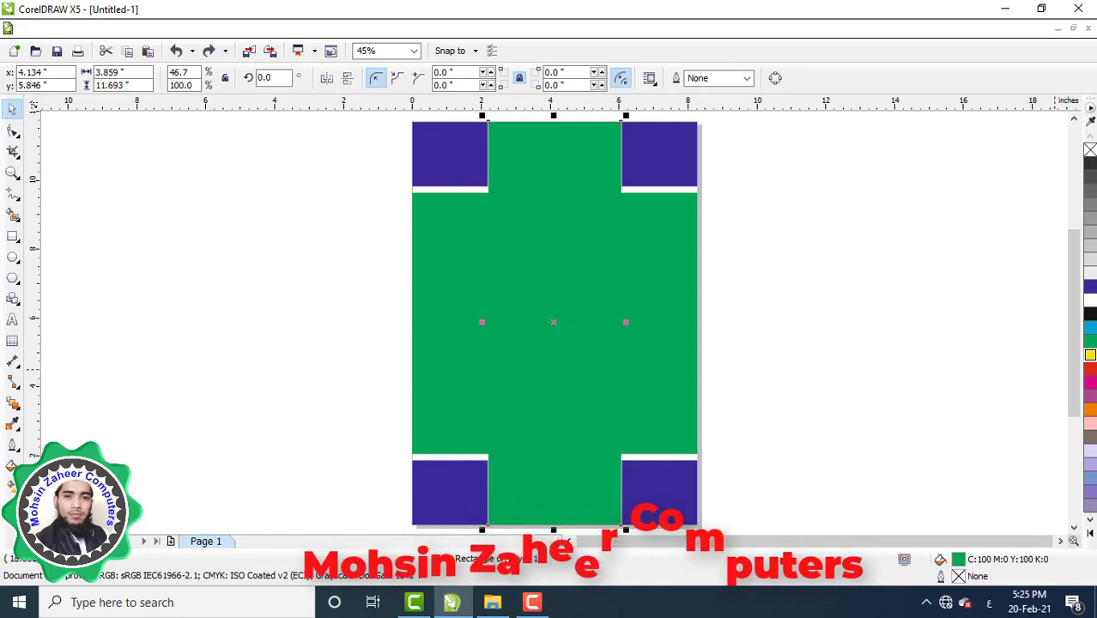
{"action": "left_click", "coordinate": [1090, 301]}
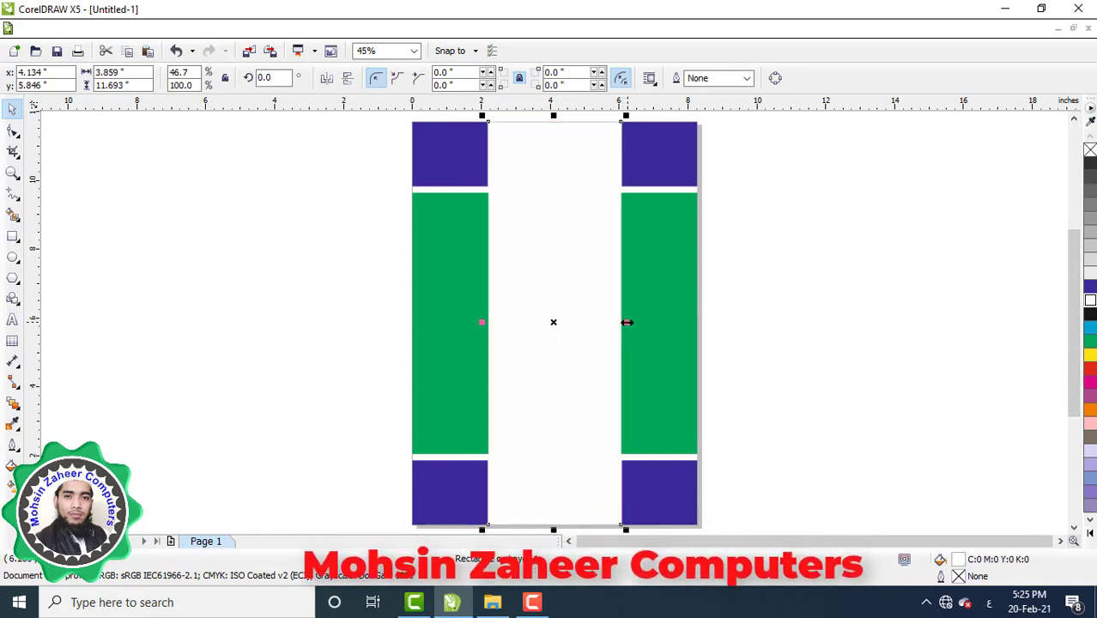
- Make a centred copy of the white vertical strip, narrowed to about 3.58 inches wide, and fill it yellow
{"action": "left_click_drag", "start_coordinate": [627, 322], "coordinate": [624, 324]}
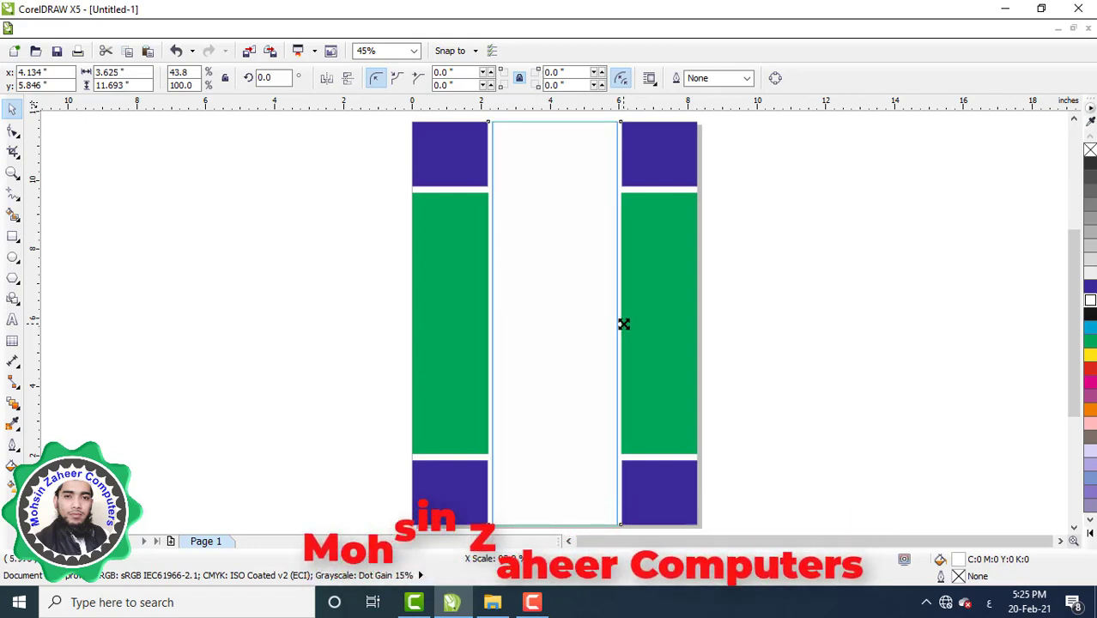
{"action": "left_click_drag", "start_coordinate": [623, 324], "coordinate": [622, 324]}
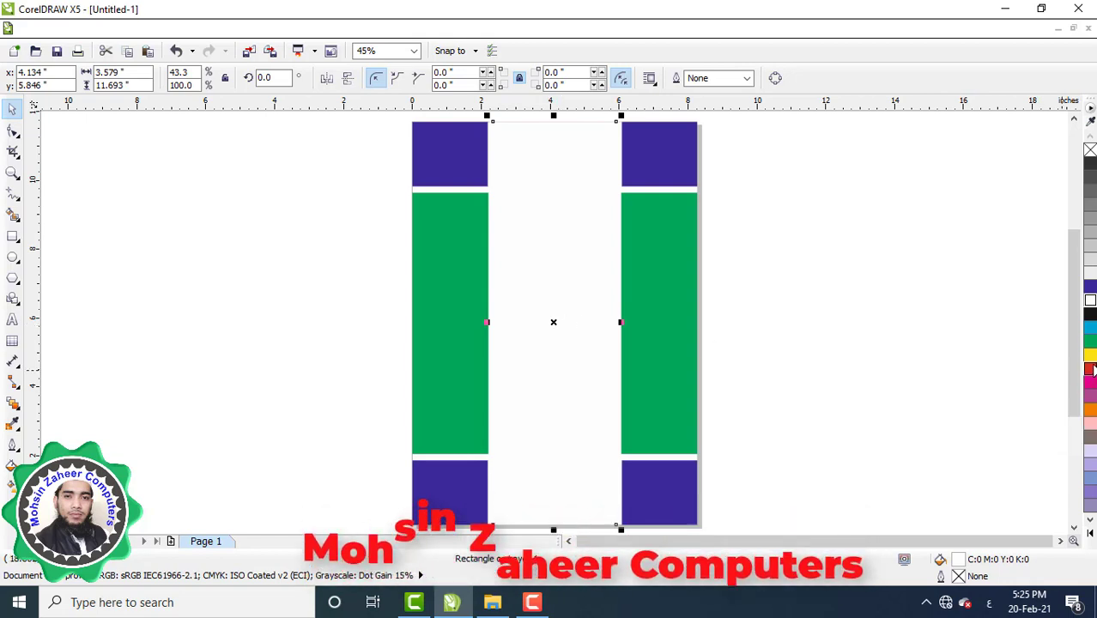
{"action": "left_click", "coordinate": [1091, 360]}
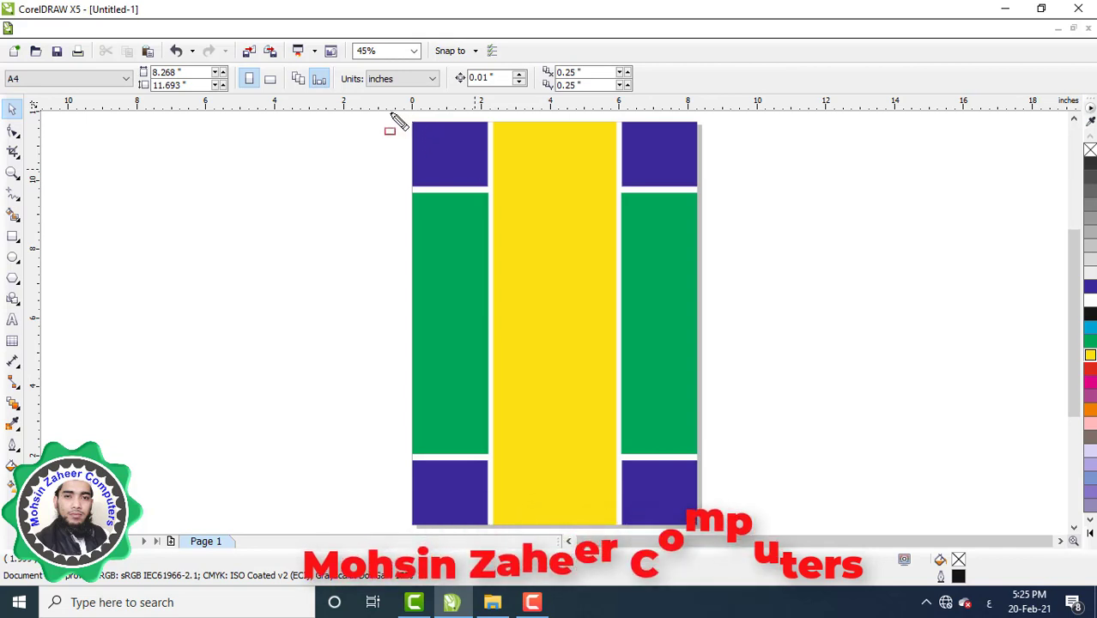
{"action": "left_click_drag", "start_coordinate": [392, 112], "coordinate": [656, 206]}
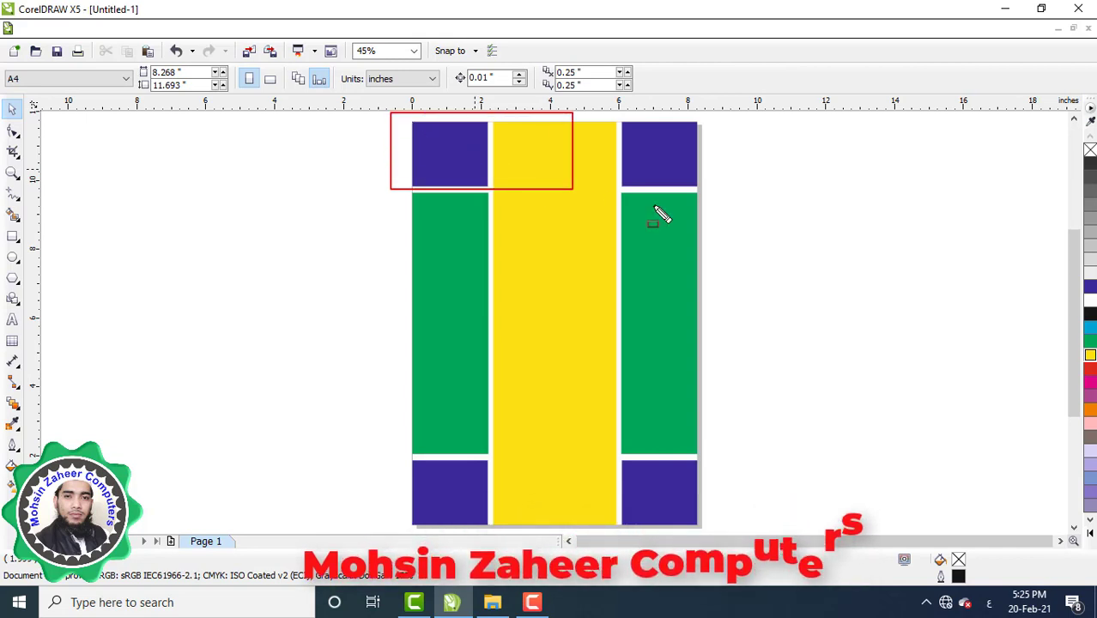
{"action": "left_click_drag", "start_coordinate": [734, 225], "coordinate": [734, 215]}
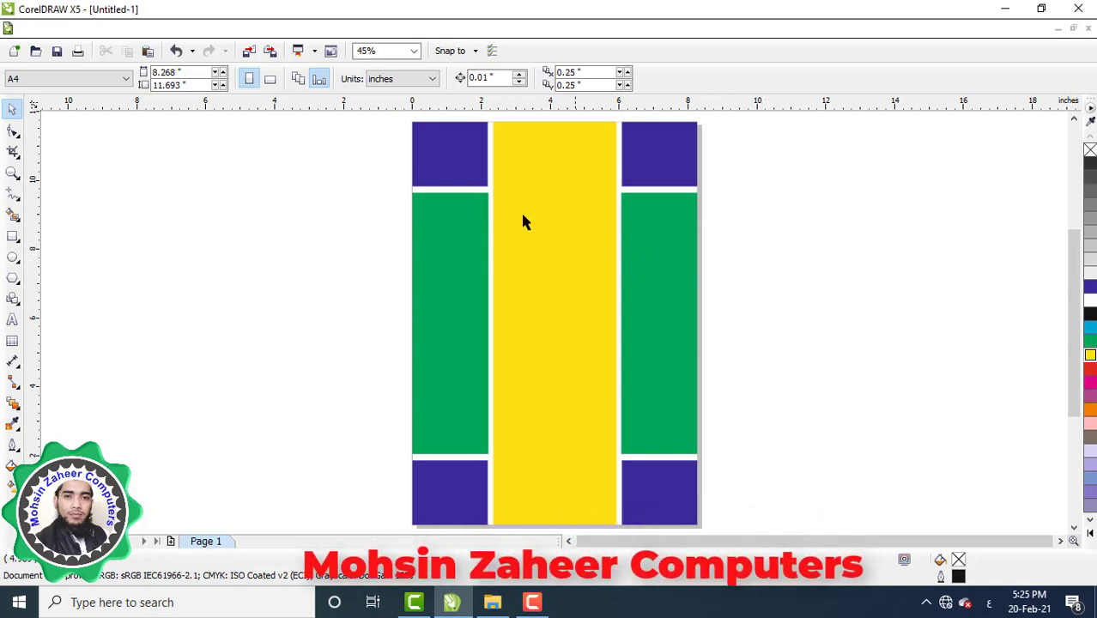
- Bring the header group to the front, above the yellow and white vertical strips
{"action": "left_click_drag", "start_coordinate": [383, 117], "coordinate": [480, 146]}
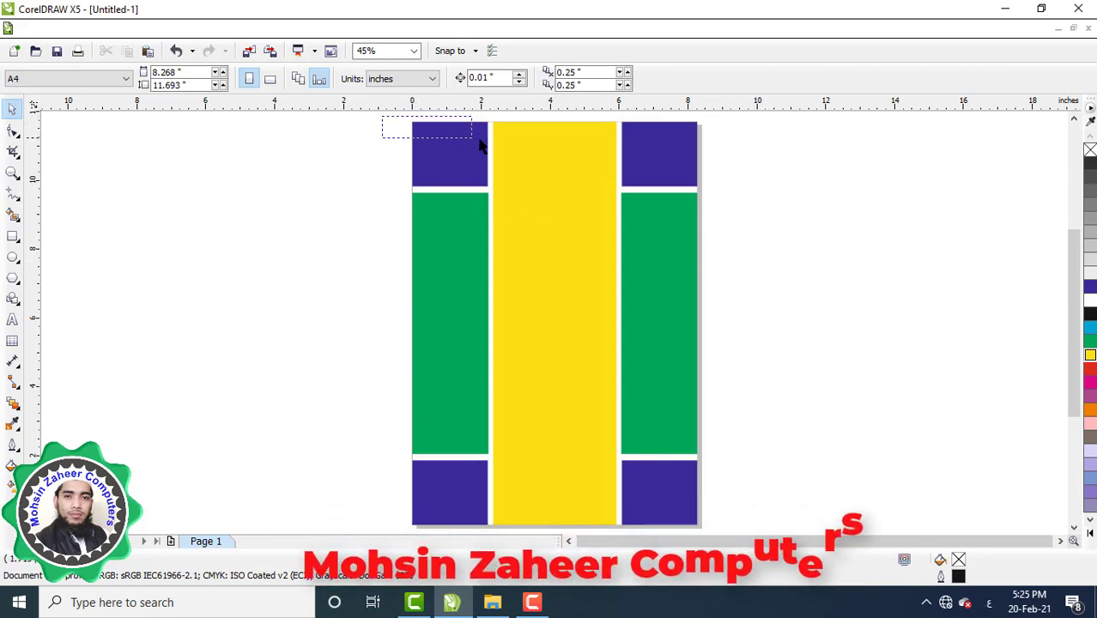
{"action": "left_click_drag", "start_coordinate": [596, 164], "coordinate": [727, 208]}
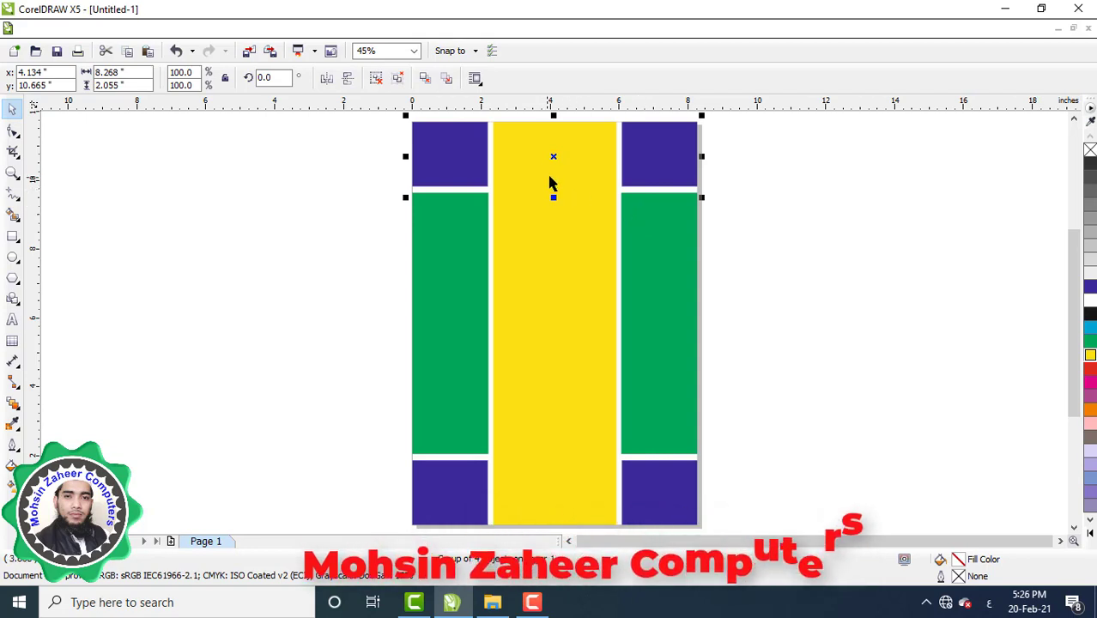
{"action": "key", "text": "shift+Page_Up"}
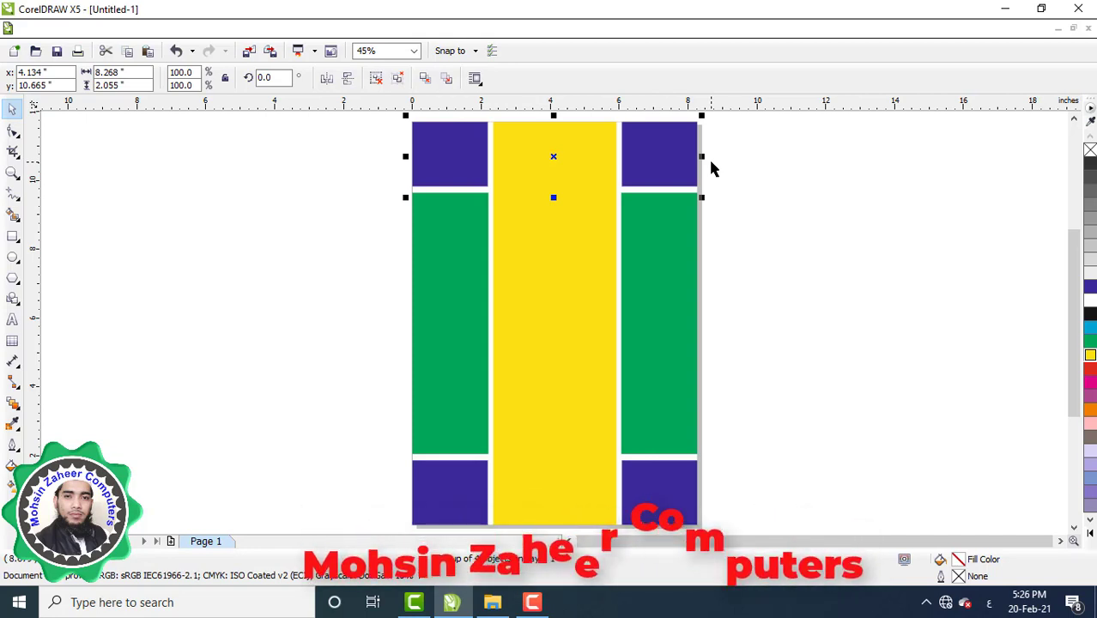
{"action": "key", "text": "shift+Page_Up"}
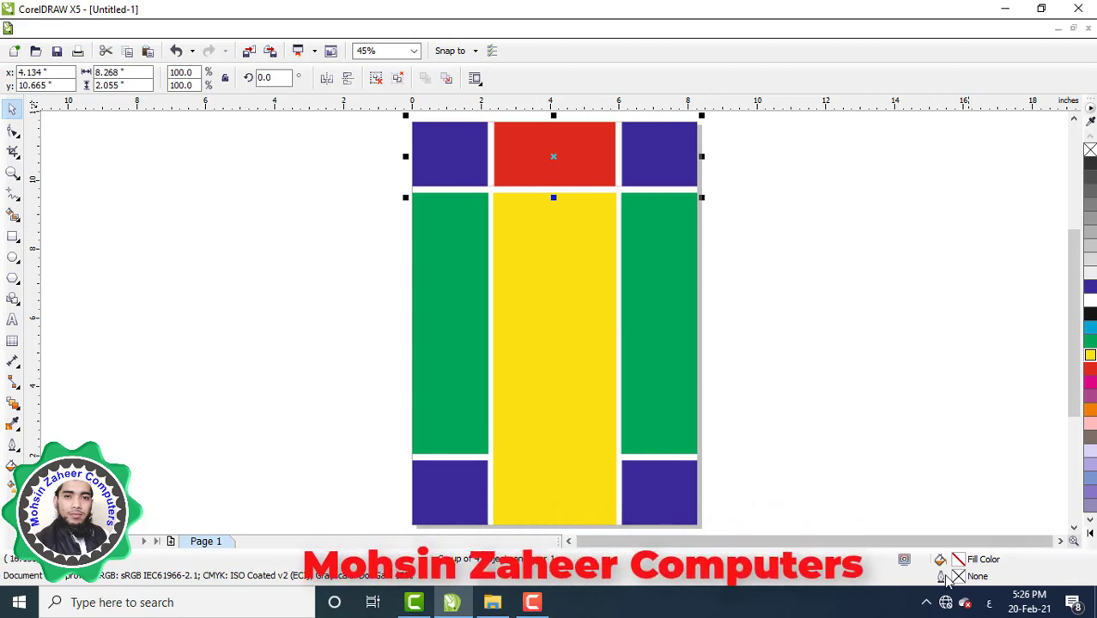
- Bring the footer group to the front, above the yellow and white vertical strips
{"action": "left_click_drag", "start_coordinate": [369, 435], "coordinate": [508, 485]}
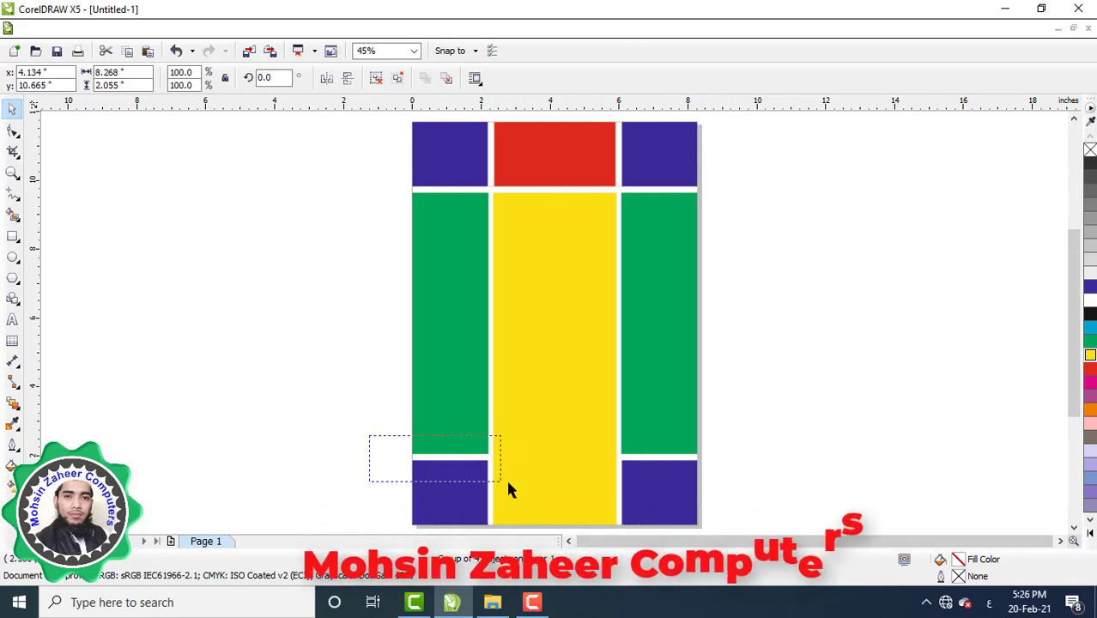
{"action": "left_click_drag", "start_coordinate": [685, 509], "coordinate": [735, 496]}
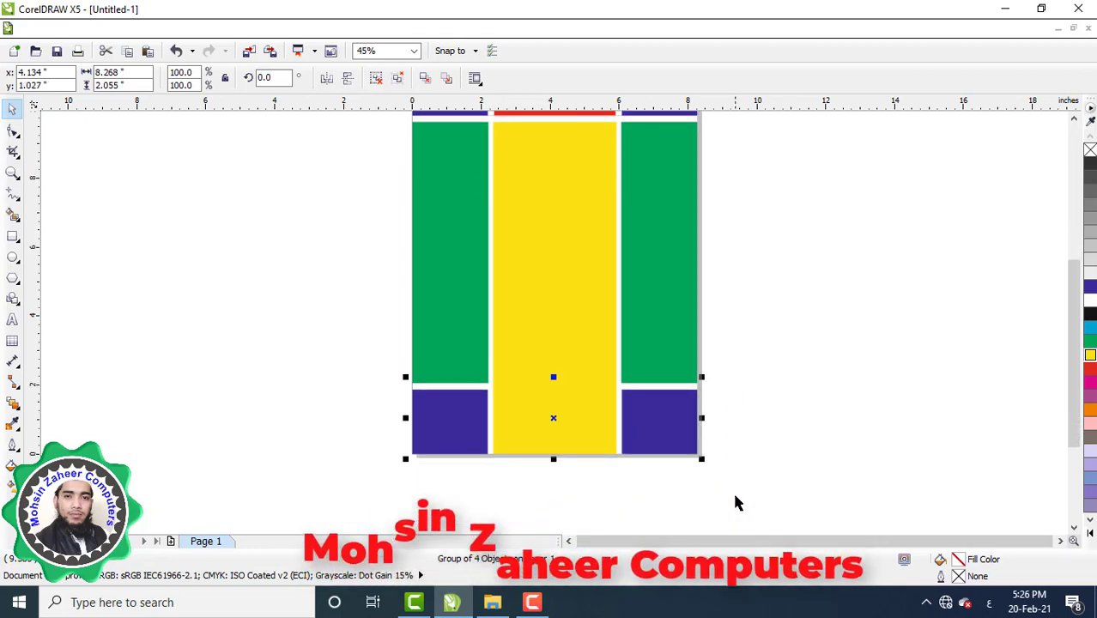
{"action": "key", "text": "ctrl+g"}
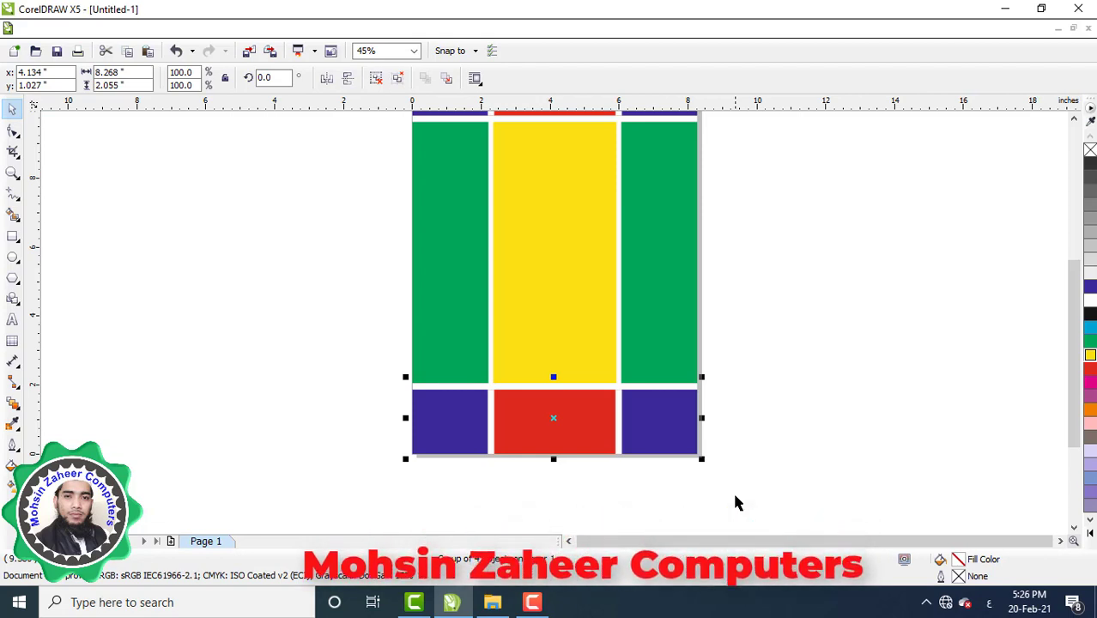
{"action": "scroll", "coordinate": [734, 497], "scroll_direction": "up", "scroll_amount": 2}
{"action": "left_click", "coordinate": [742, 481]}
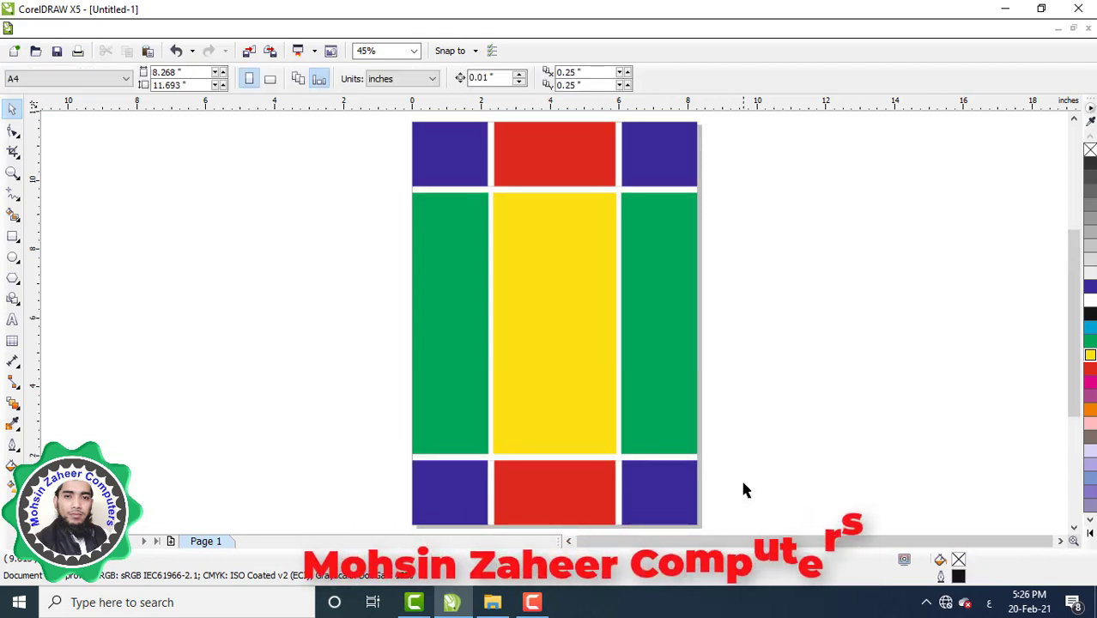